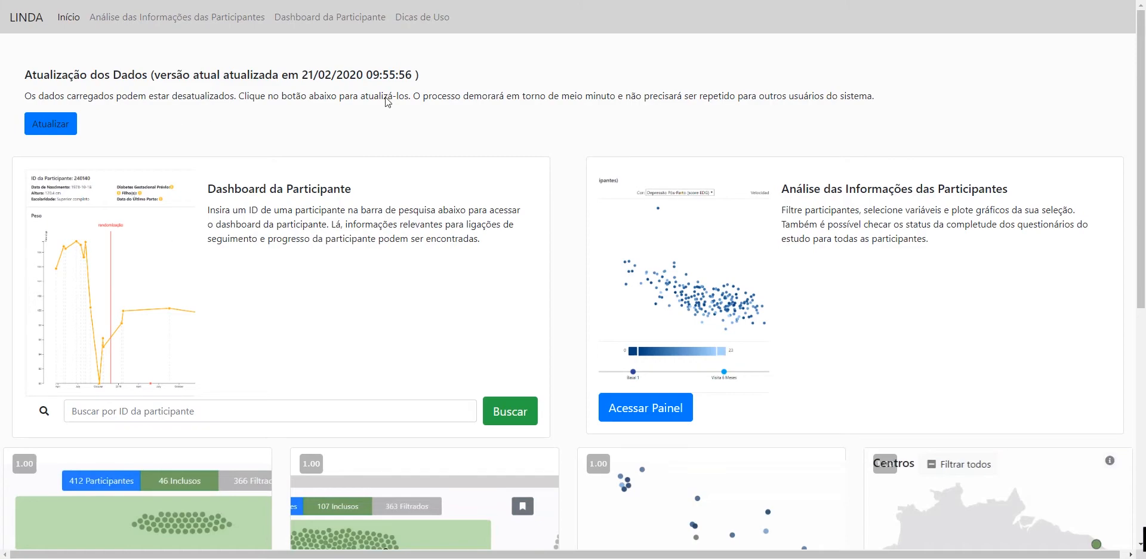
Look over the home page and open the participant information analysis panel (Análise das Informações das Participantes).
scroll(479, 263, "down", 5)
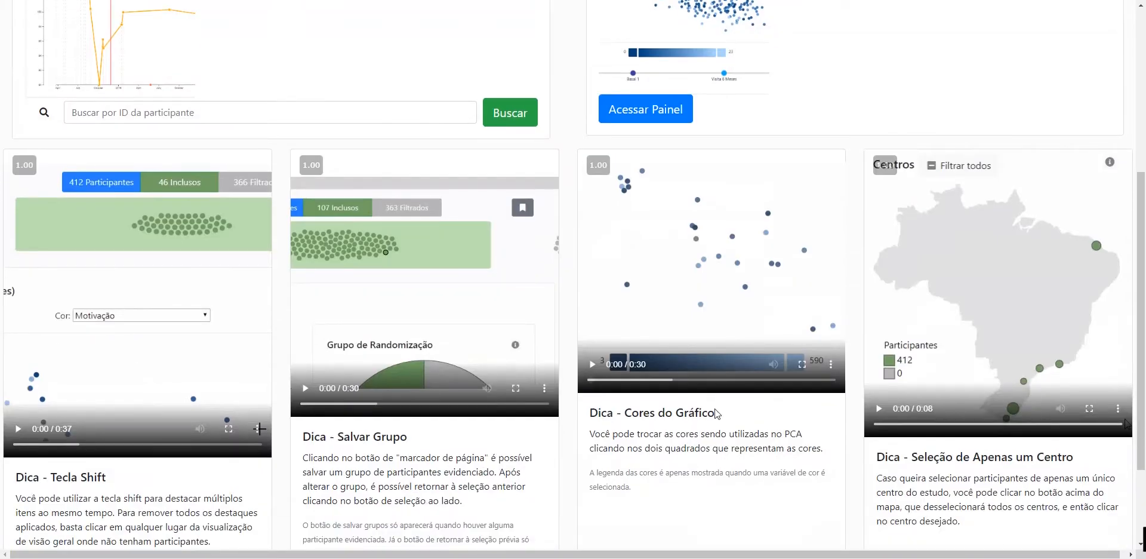
scroll(719, 418, "up", 5)
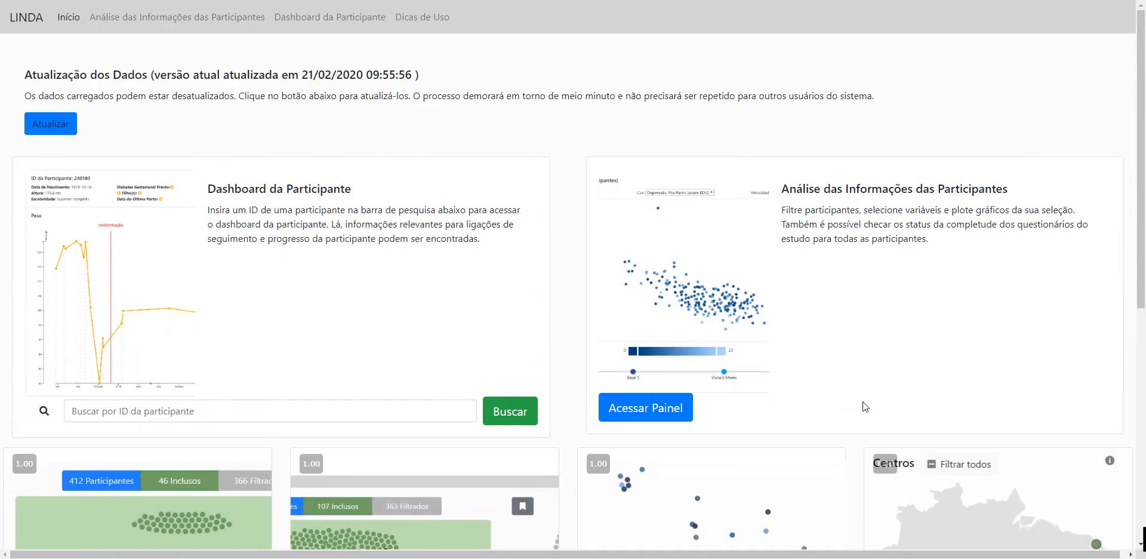
left_click(626, 411)
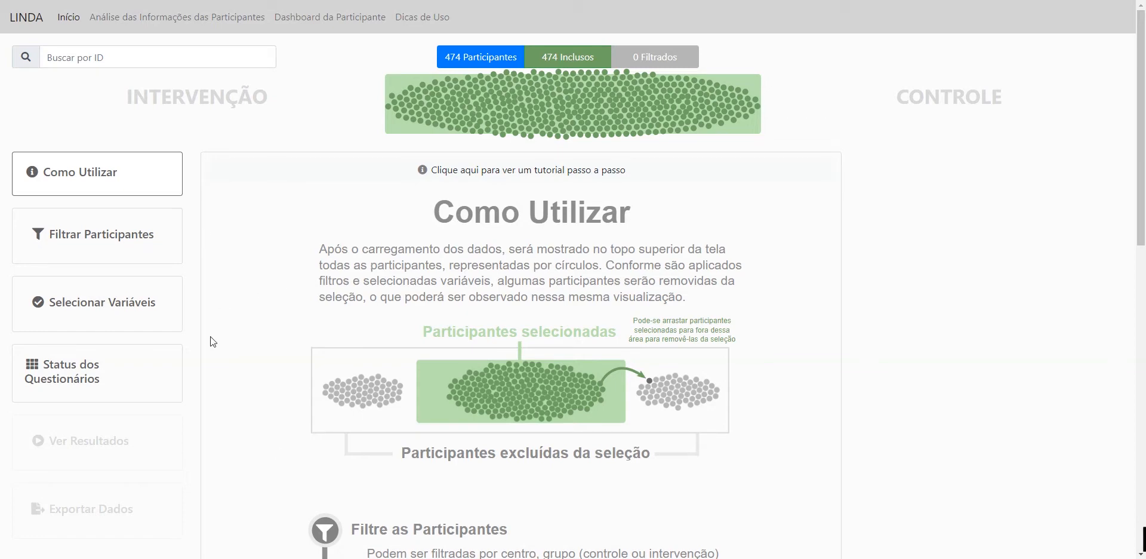
Read through the Como Utilizar instructions on filtering participants, selecting variables and viewing results, and examine the participant overview.
scroll(339, 383, "down", 4)
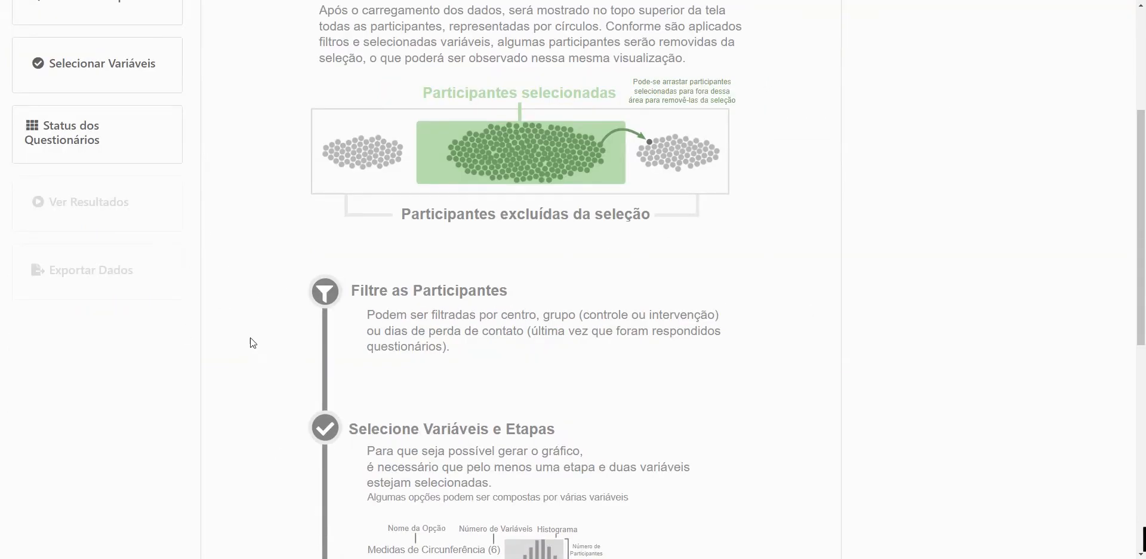
scroll(385, 386, "down", 3)
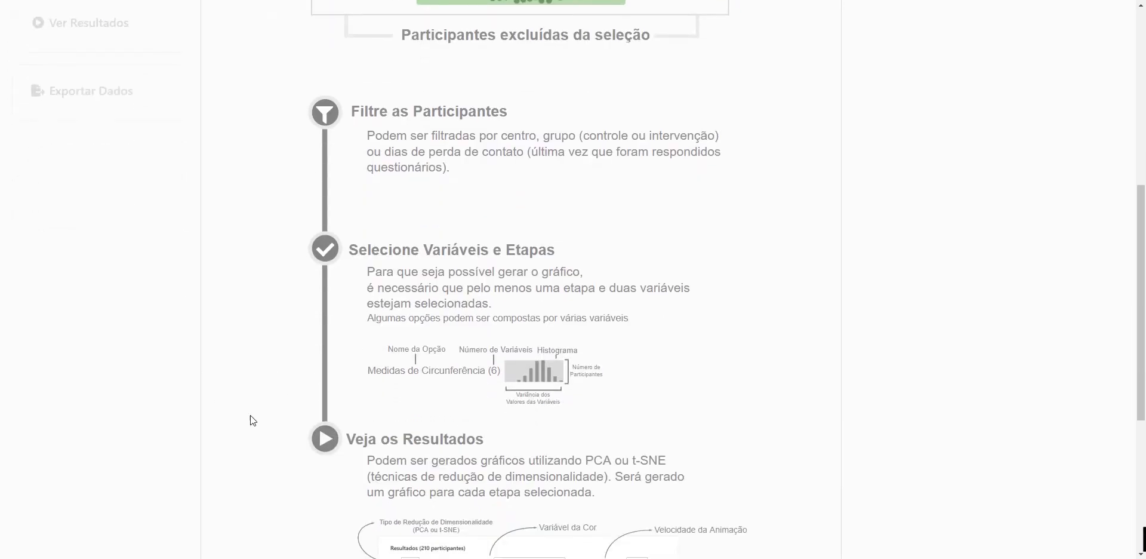
scroll(238, 349, "down", 5)
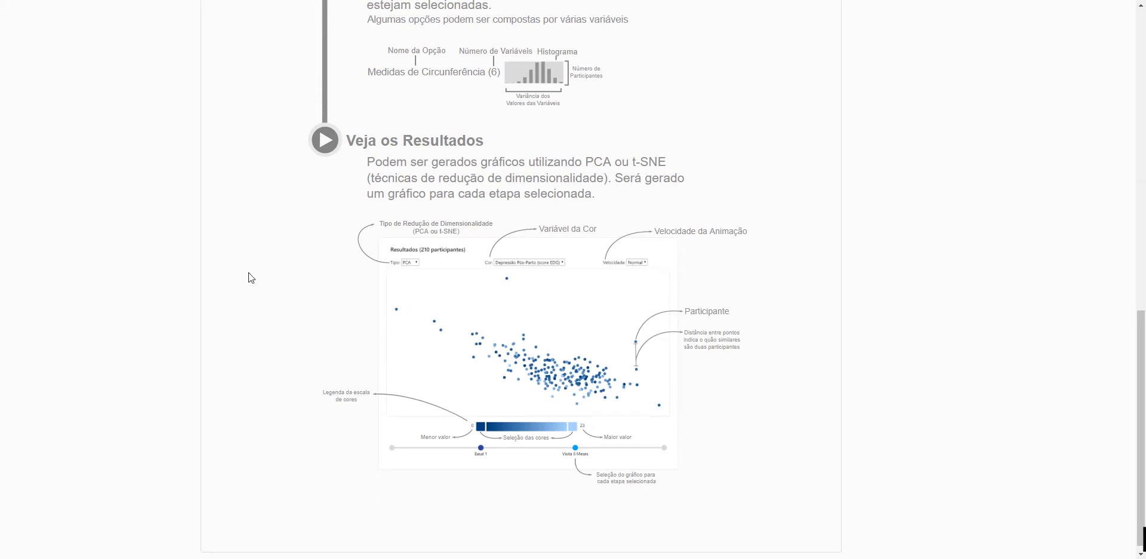
scroll(249, 272, "up", 12)
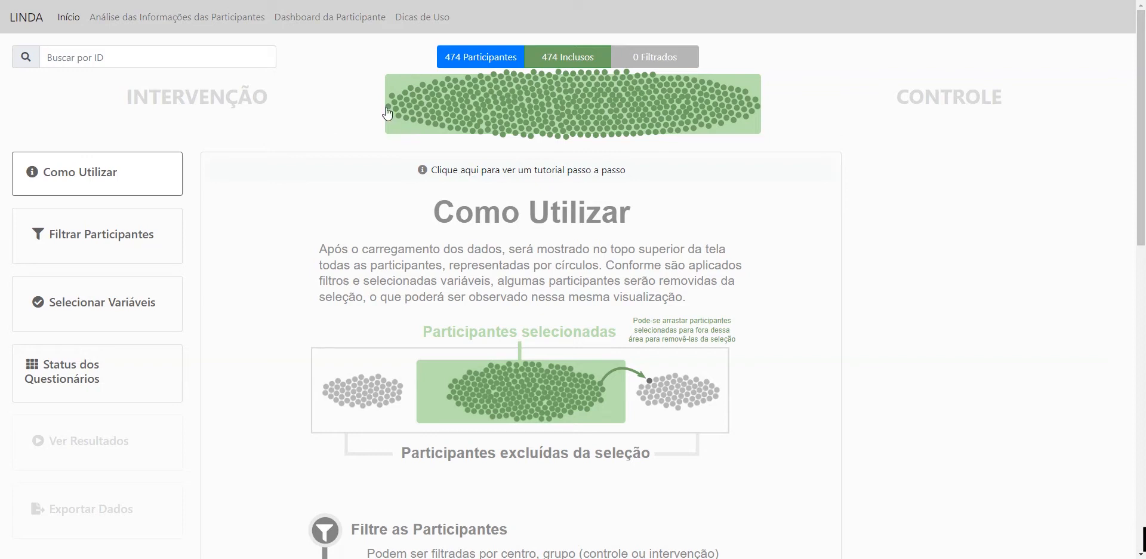
mouse_move(398, 122)
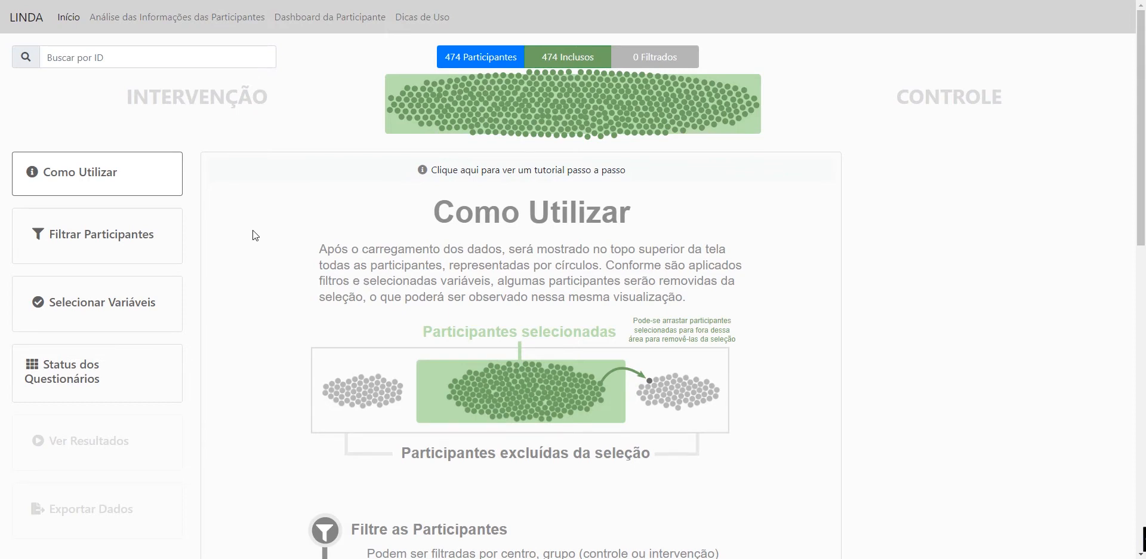
Open the participant filters and look over the centre, randomization group and loss-of-contact charts.
left_click(105, 238)
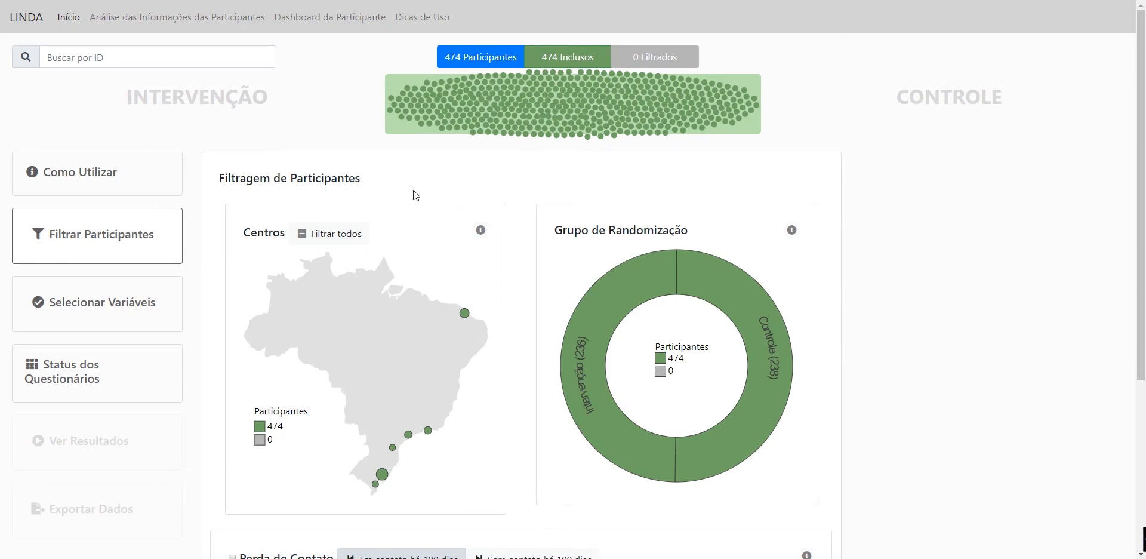
scroll(538, 495, "down", 2)
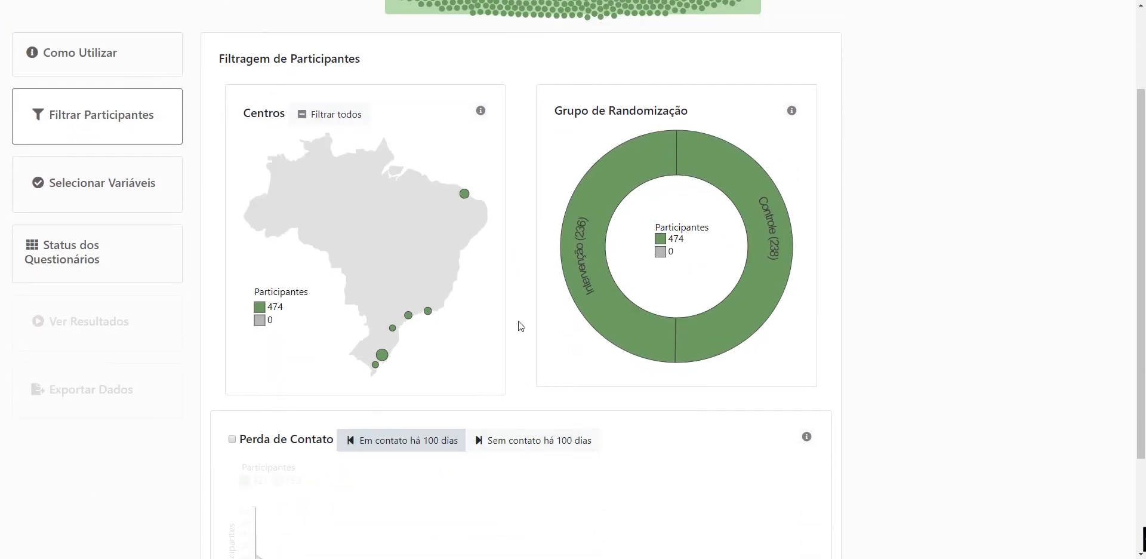
scroll(391, 290, "down", 2)
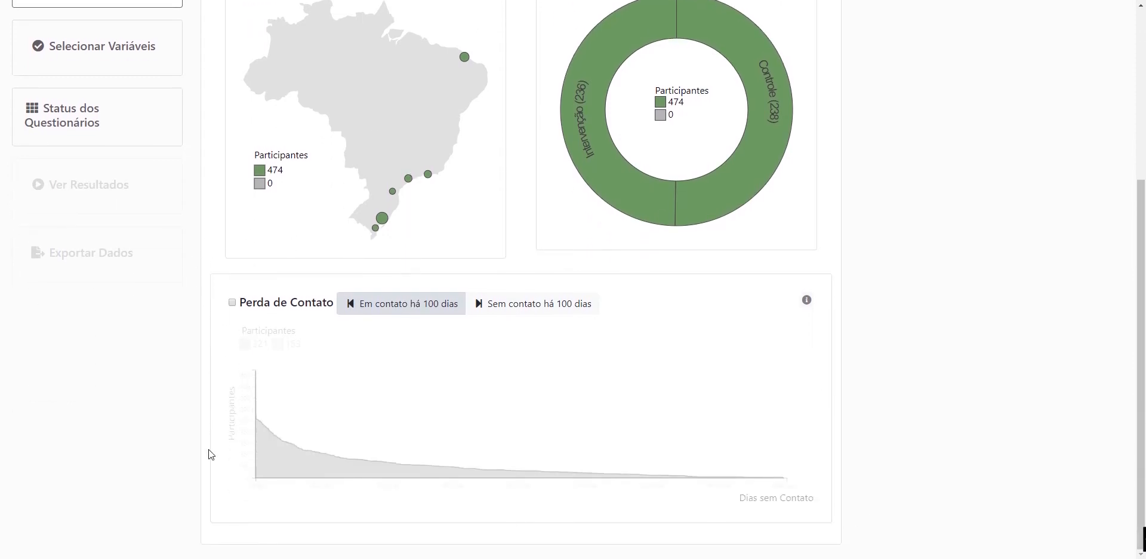
scroll(209, 449, "up", 4)
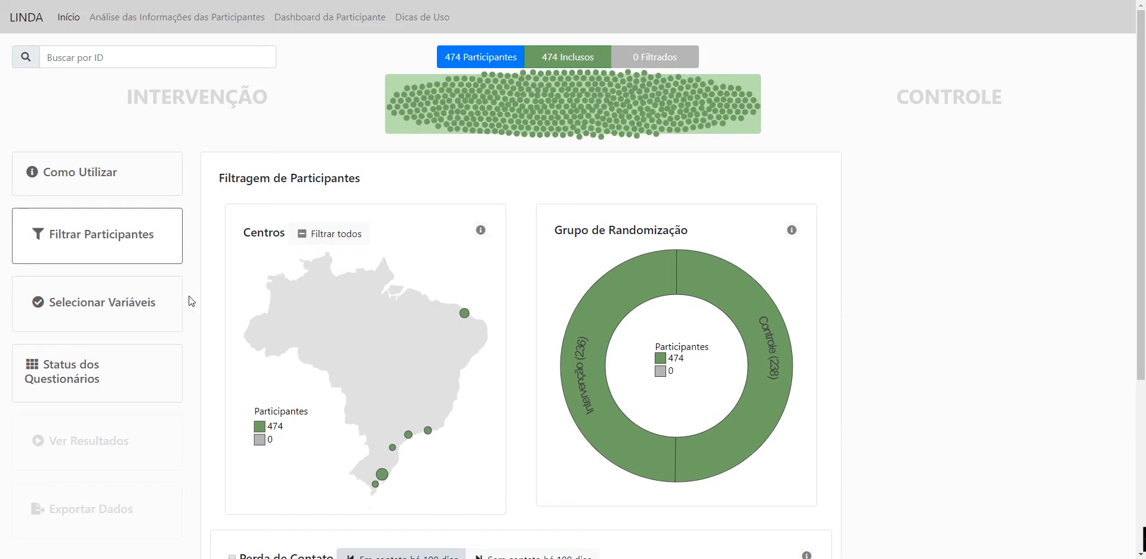
Exclude the participants of the Fortaleza, Rio de Janeiro and São Paulo centres using the map.
left_click(464, 313)
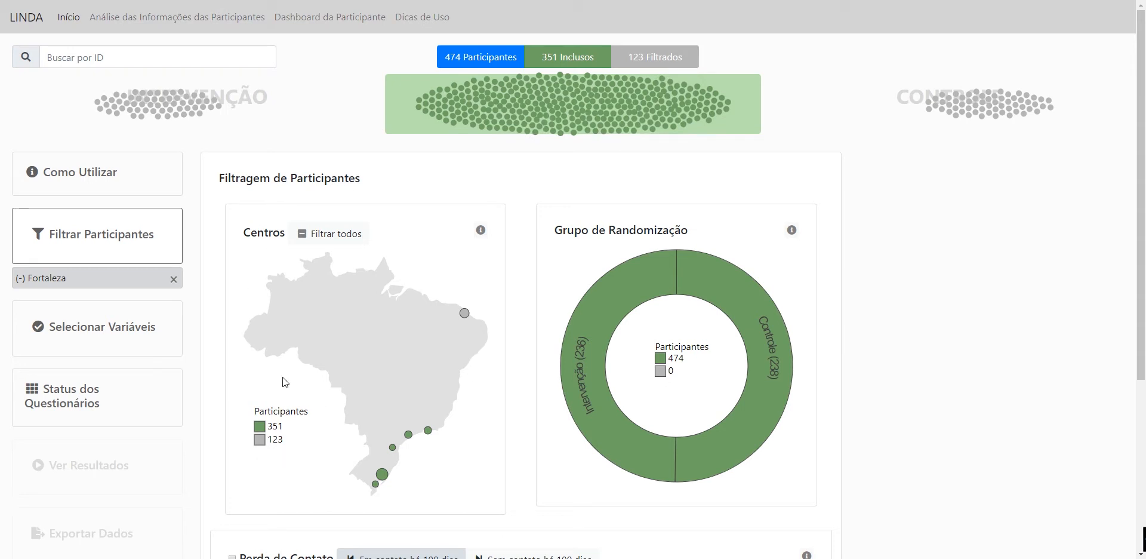
left_click(427, 430)
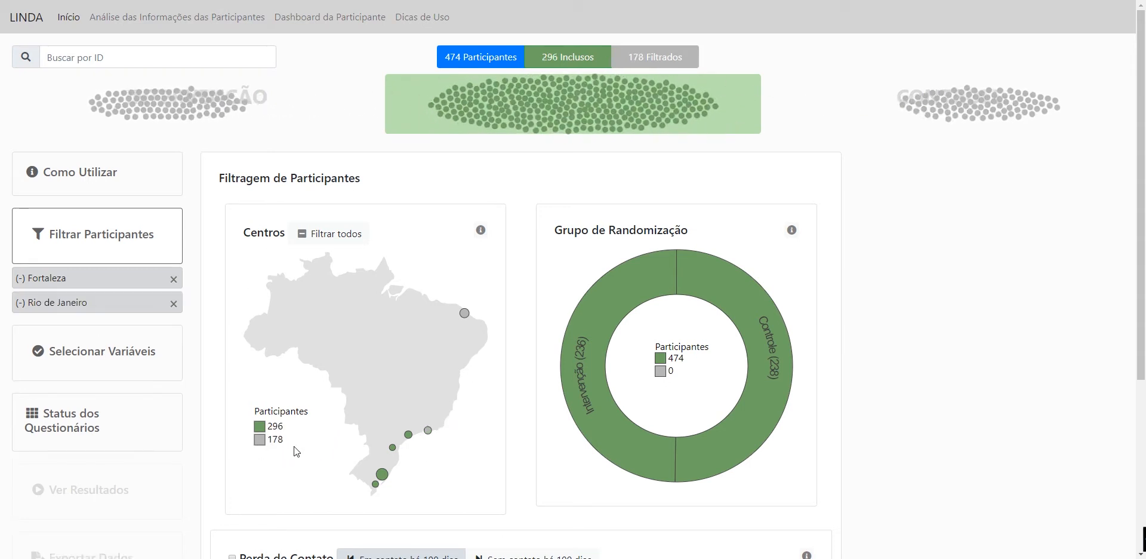
left_click(410, 436)
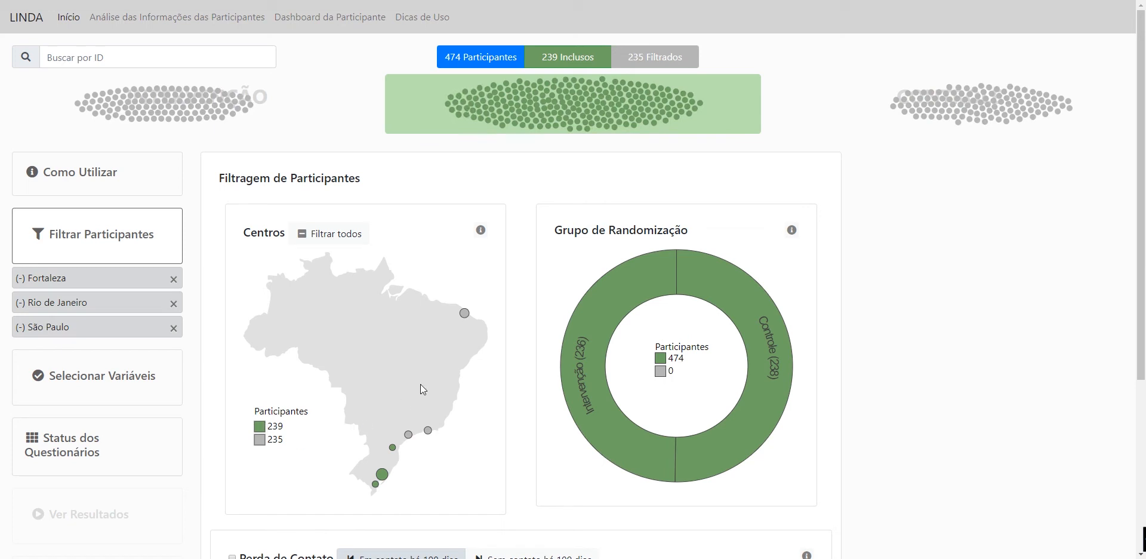
Bring the Fortaleza, São Paulo and Rio de Janeiro centres back into the selection.
left_click(464, 314)
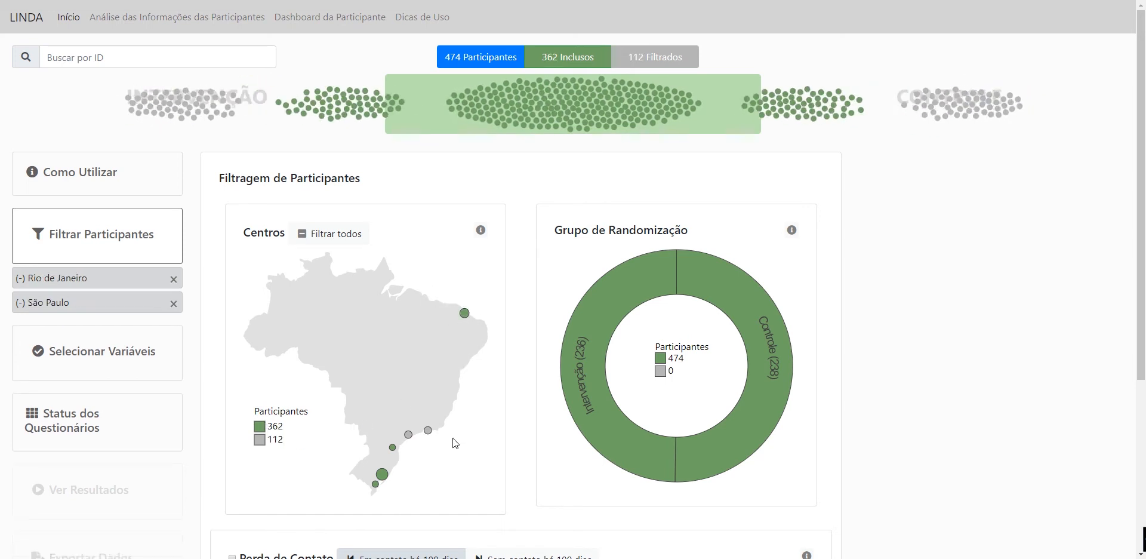
left_click(173, 304)
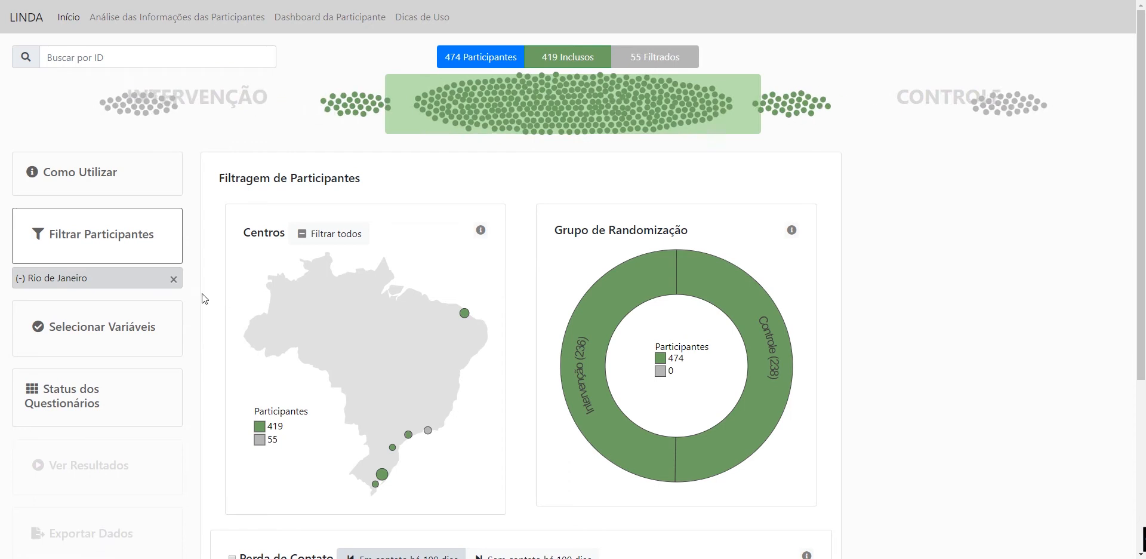
left_click(174, 280)
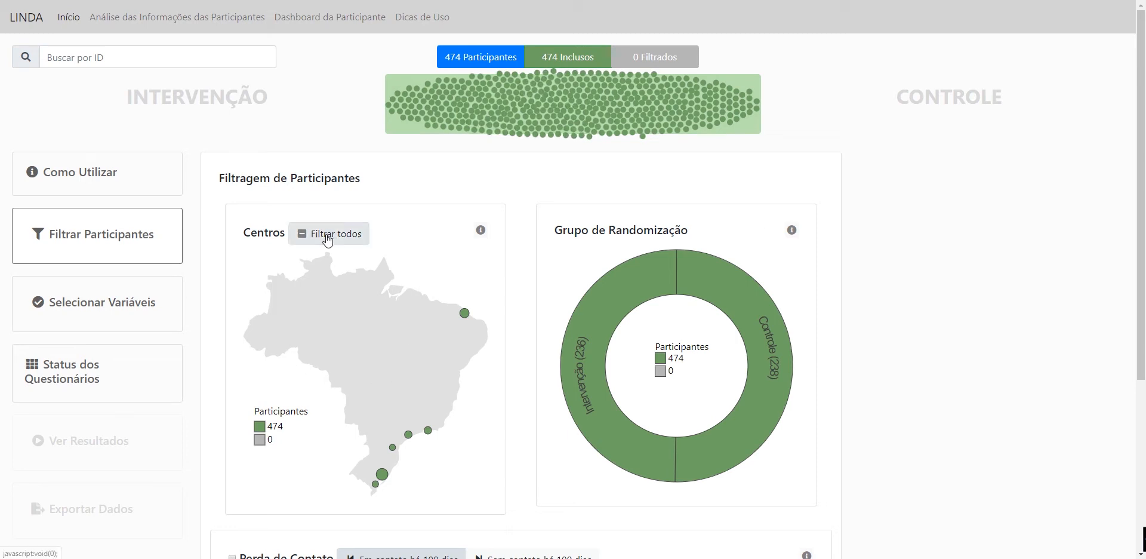
Filter out all centres at once and re-include only Porto Alegre.
left_click(328, 239)
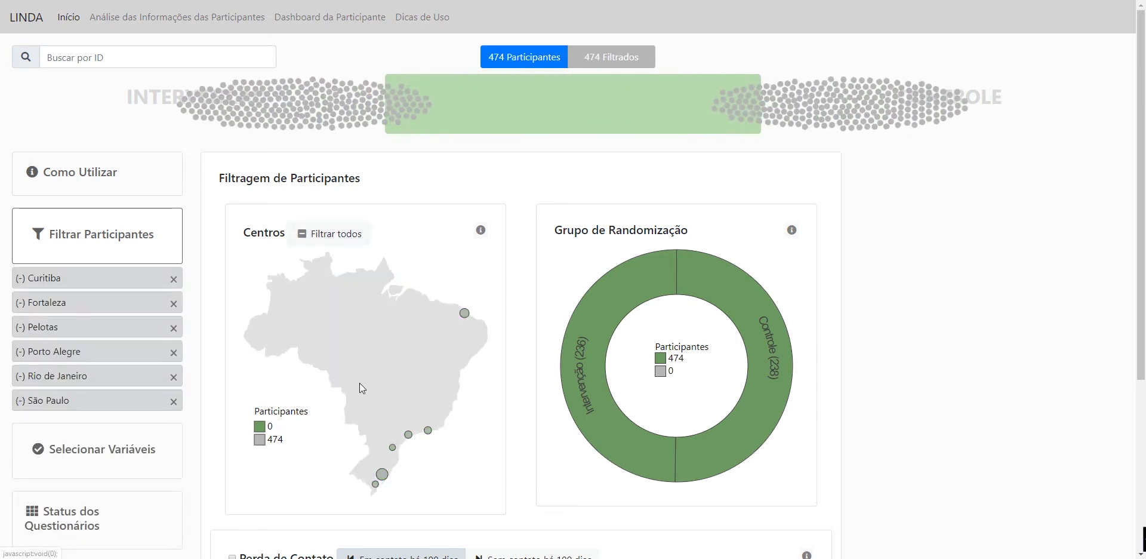
left_click(382, 474)
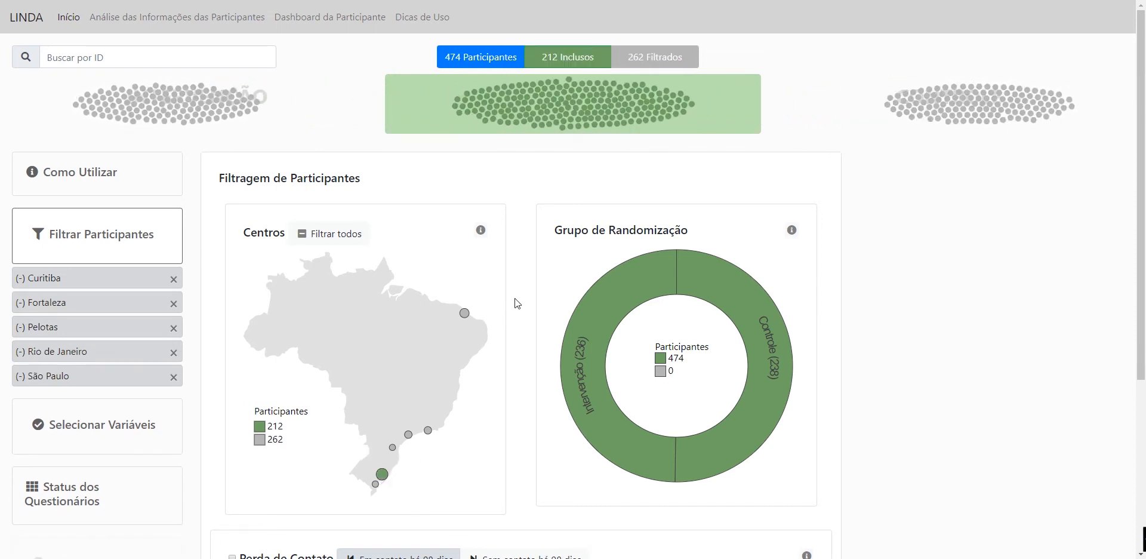
Exclude and restore the Controle randomization group, and do the same with the Intervenção group.
left_click(719, 285)
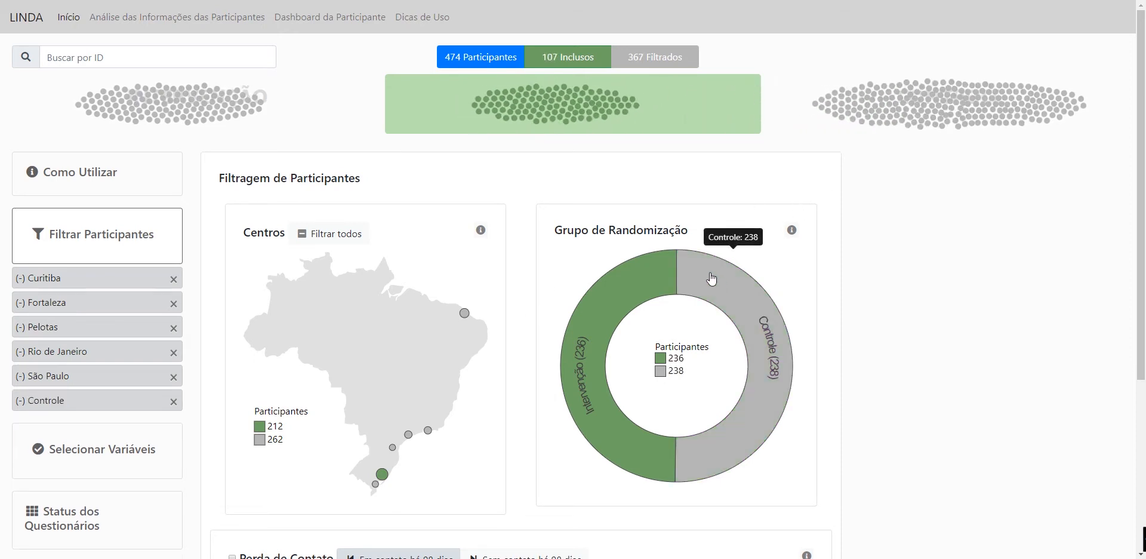
left_click(716, 282)
left_click(646, 277)
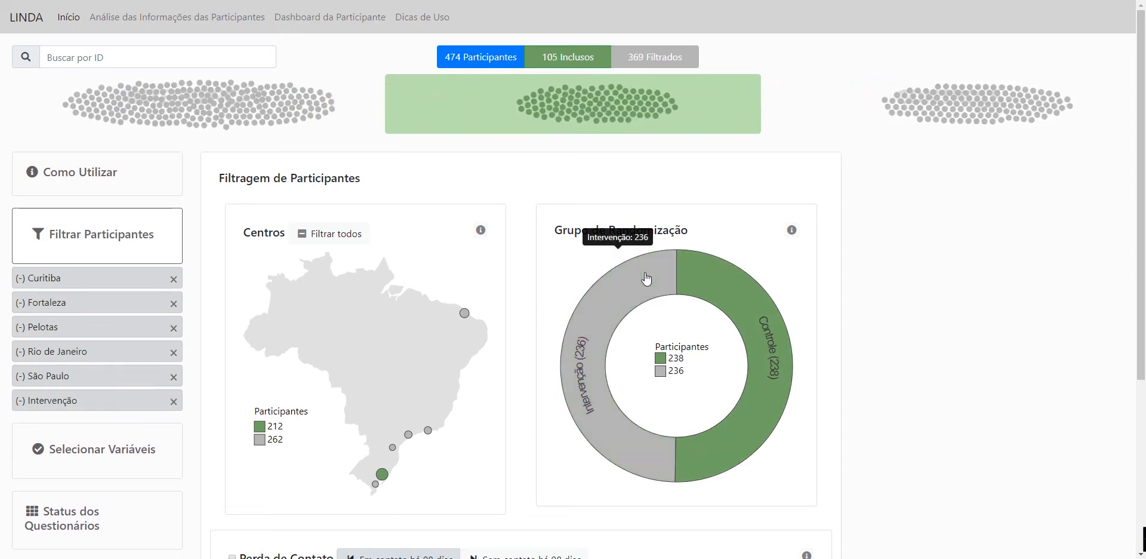
left_click(646, 278)
Enable the Perda de Contato filter and adjust its threshold to 302 days.
scroll(517, 328, "down", 5)
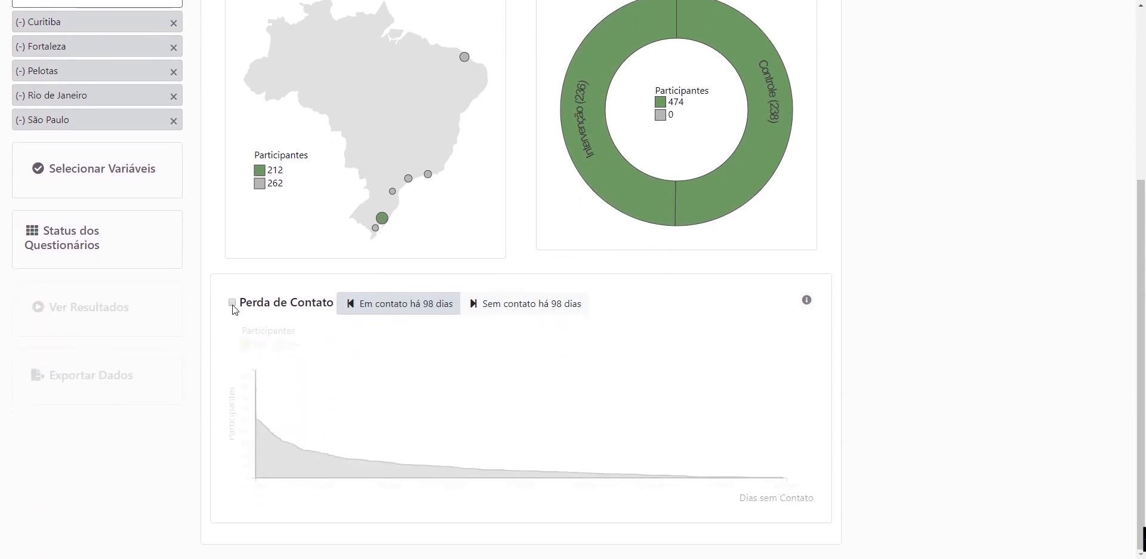
left_click(232, 303)
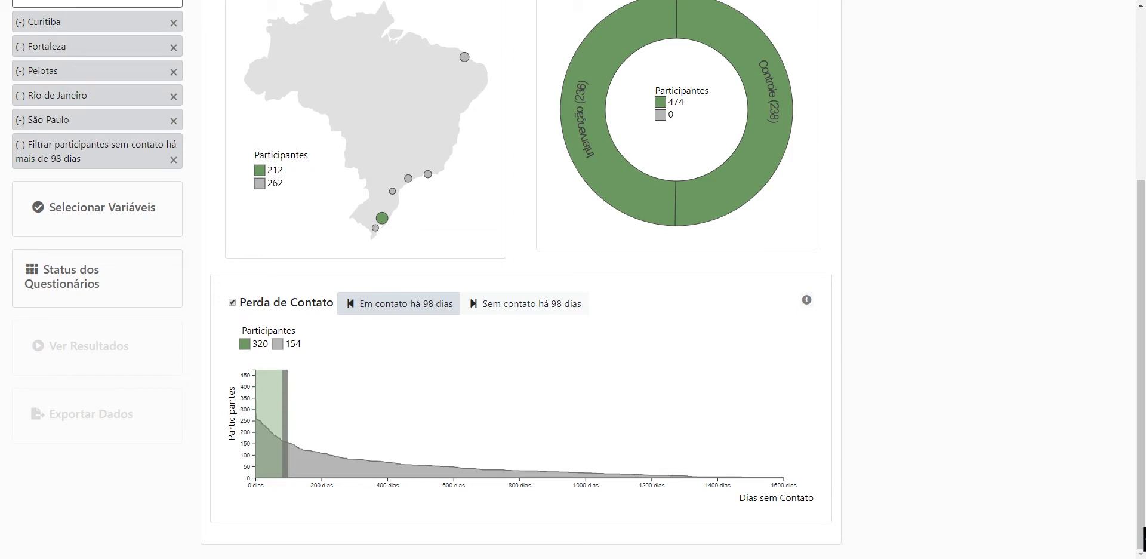
mouse_move(275, 454)
left_mouse_down()
mouse_move(402, 435)
mouse_move(388, 444)
left_mouse_up()
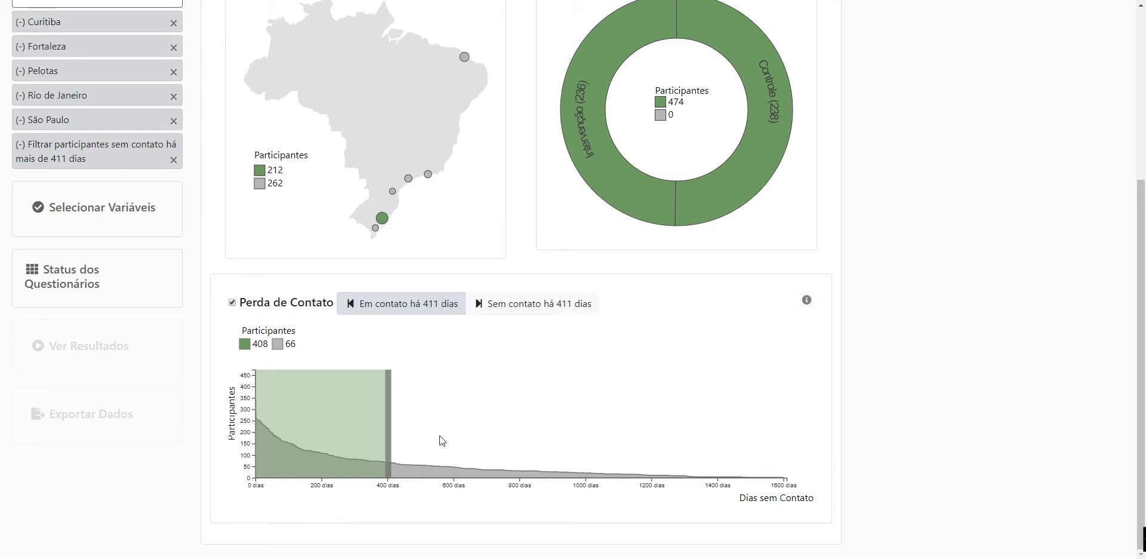
mouse_move(391, 440)
left_mouse_down()
mouse_move(344, 439)
mouse_move(358, 447)
left_mouse_up()
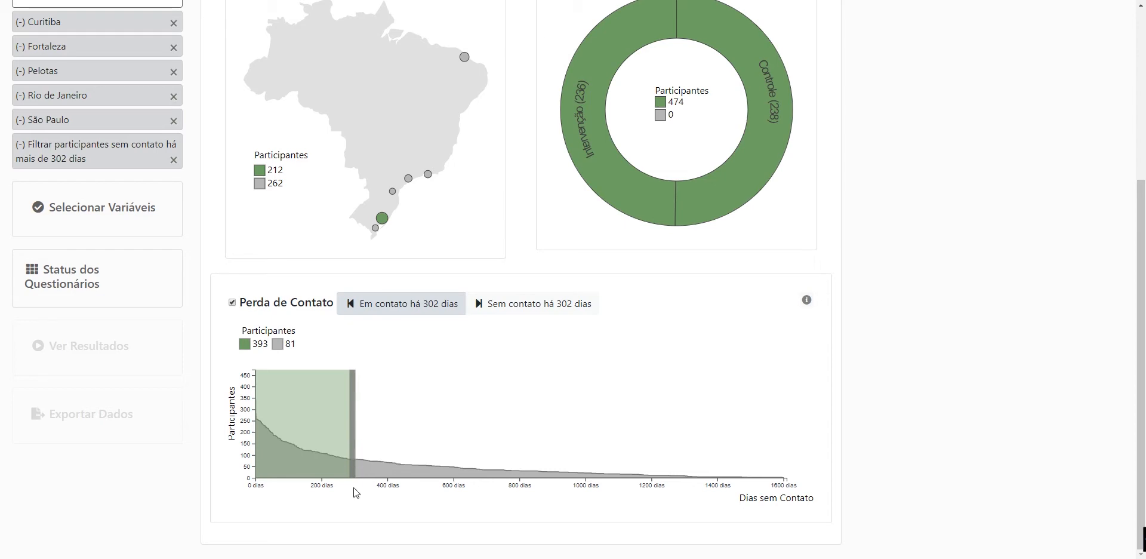
Check the participant overview and switch the loss-of-contact filter to keep participants without contact for 302 days.
scroll(628, 417, "up", 4)
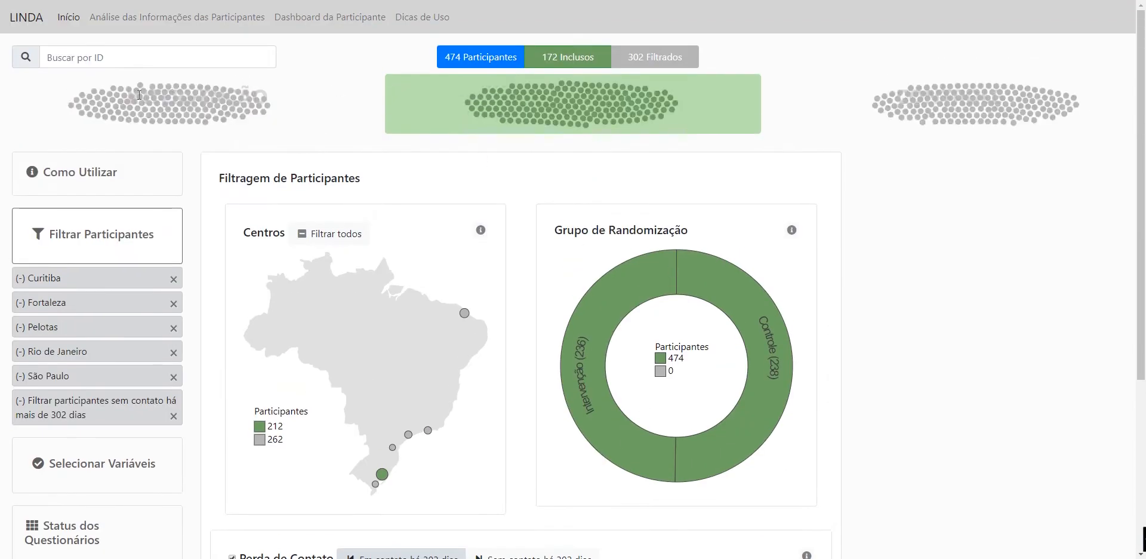
scroll(601, 349, "down", 2)
scroll(600, 349, "down", 3)
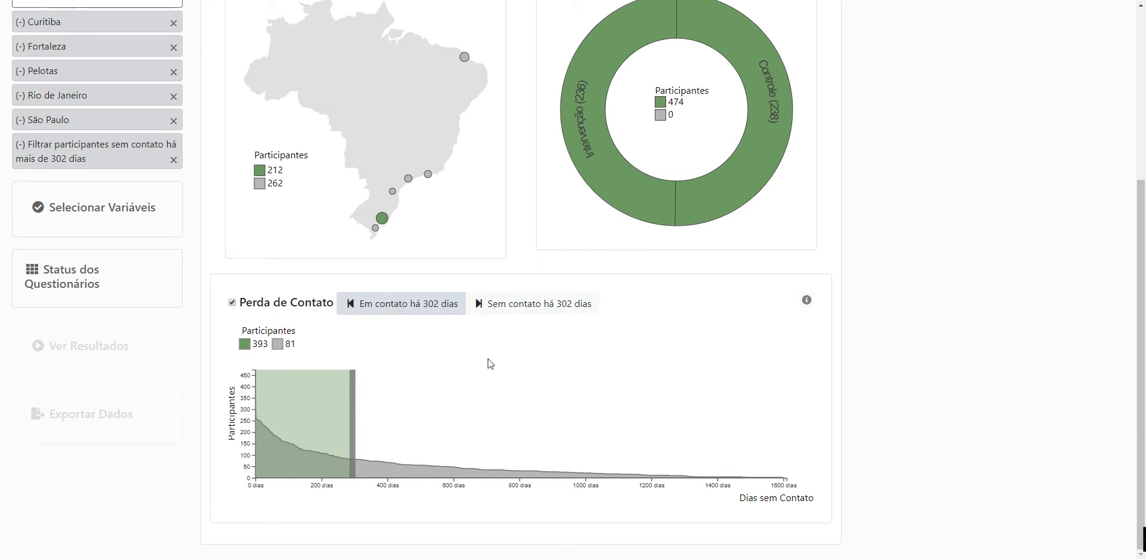
left_click(512, 312)
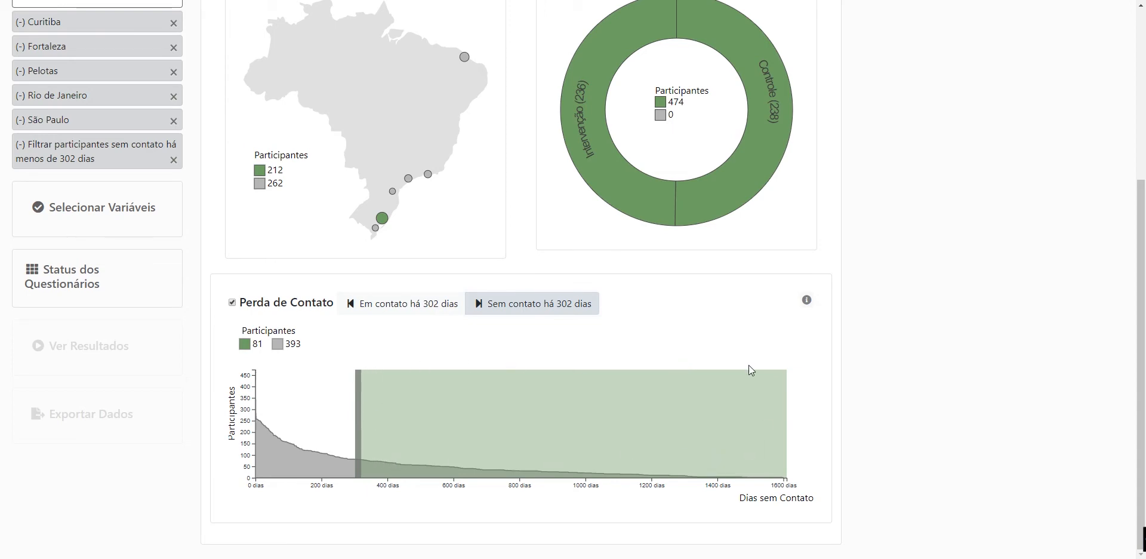
Examine the overview of included and filtered participants against the active centre and loss-of-contact filters.
scroll(522, 388, "up", 5)
scroll(536, 320, "down", 5)
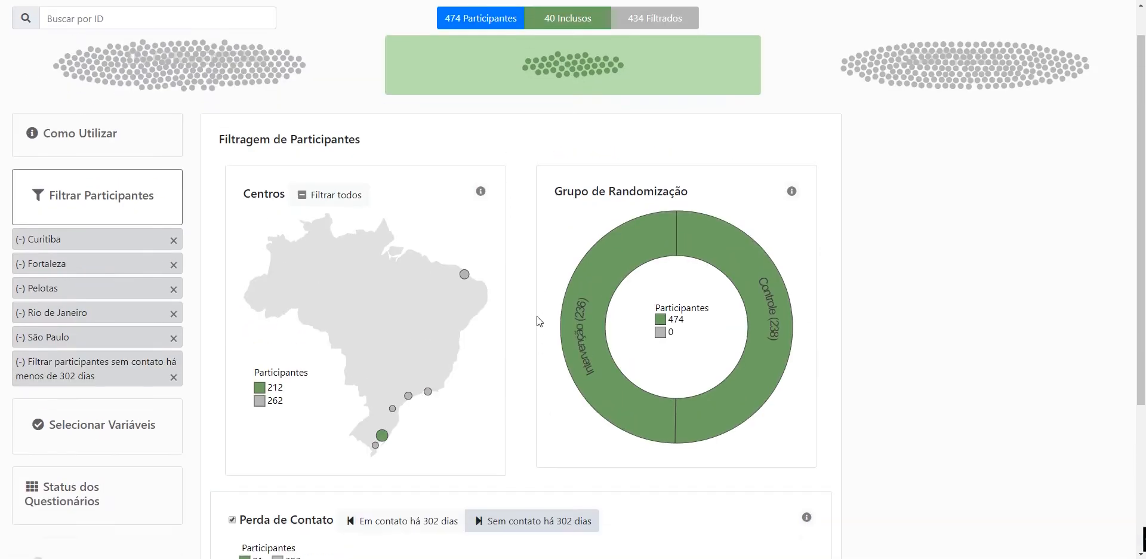
scroll(445, 417, "up", 4)
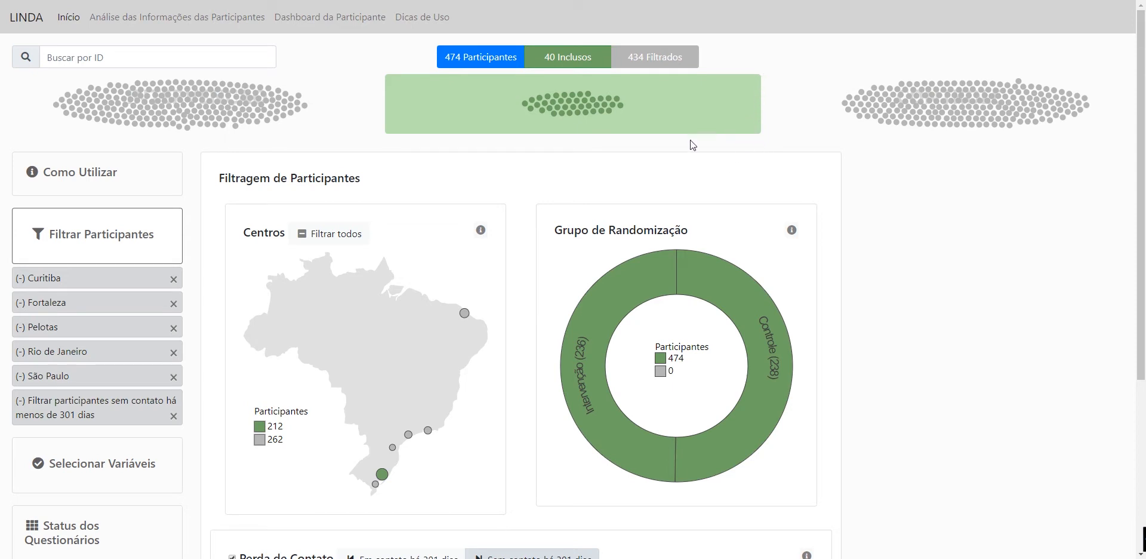
scroll(396, 216, "down", 2)
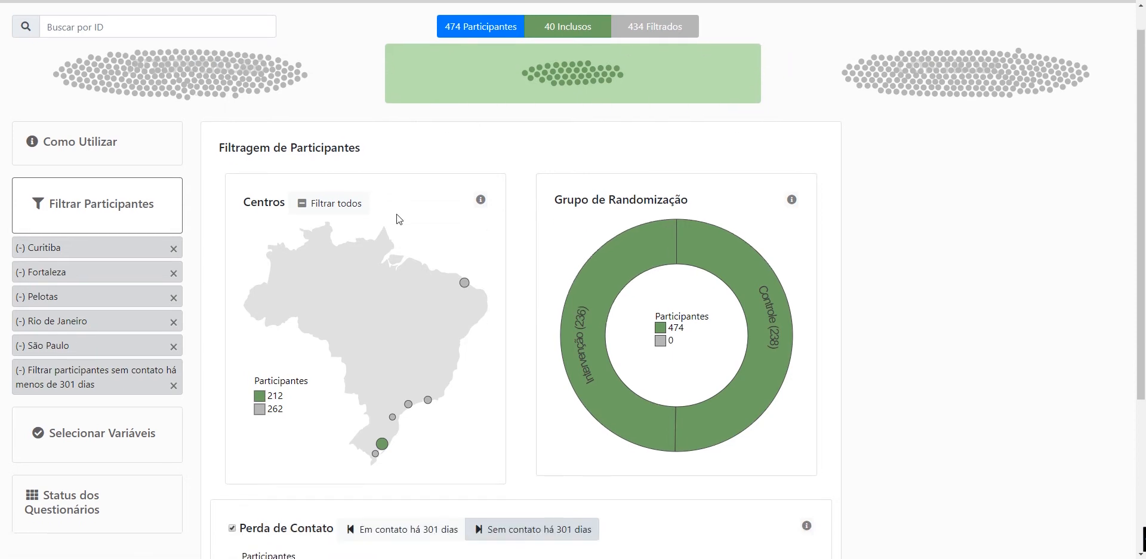
scroll(374, 391, "up", 2)
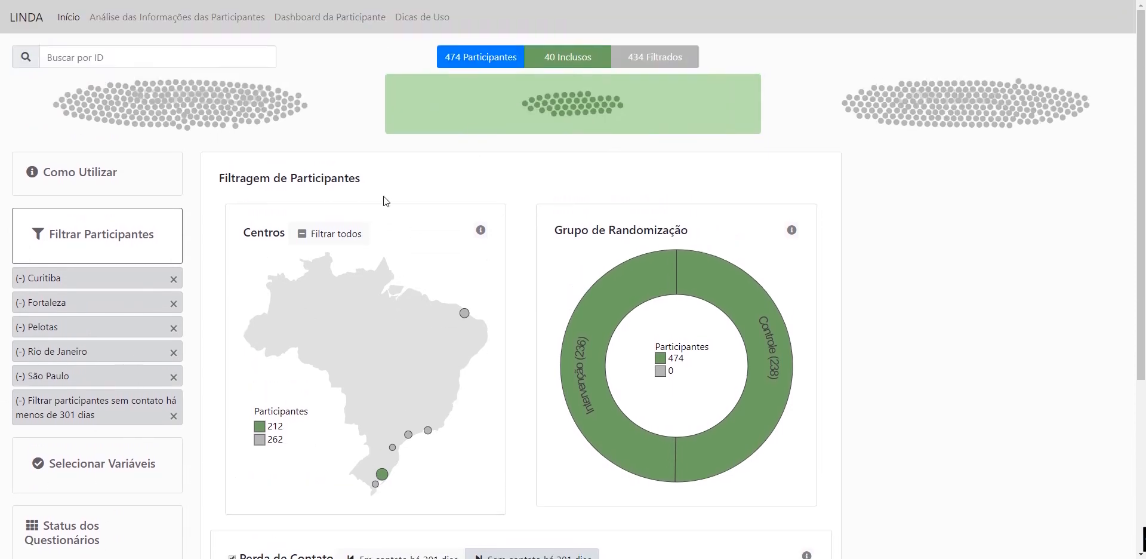
scroll(491, 328, "down", 2)
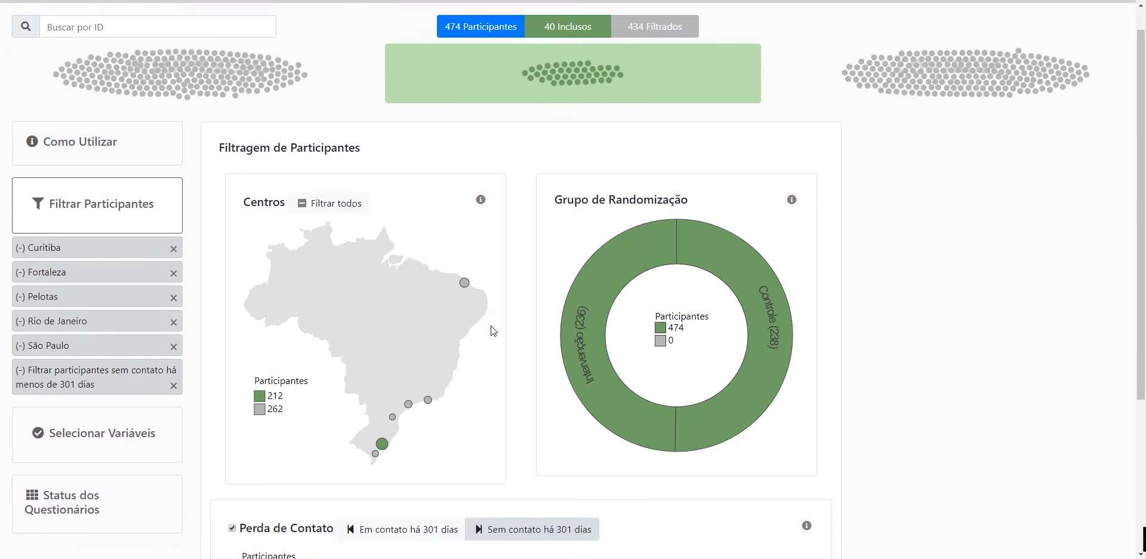
scroll(514, 263, "up", 2)
scroll(537, 310, "down", 4)
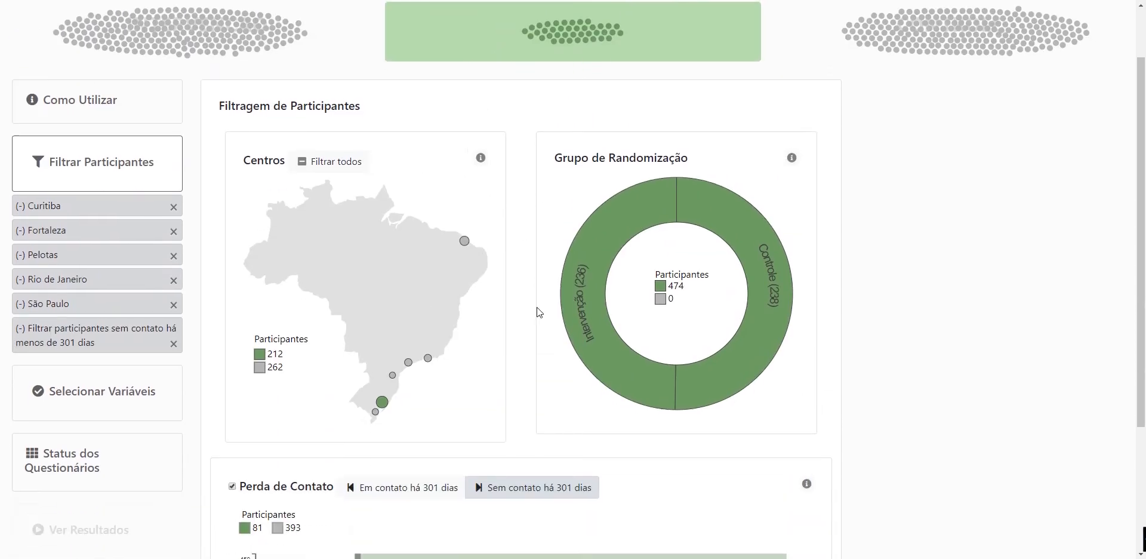
Switch the Perda de Contato filter to participants in contact for 301 days and exclude the Controle randomization group.
left_click(374, 327)
scroll(521, 366, "up", 4)
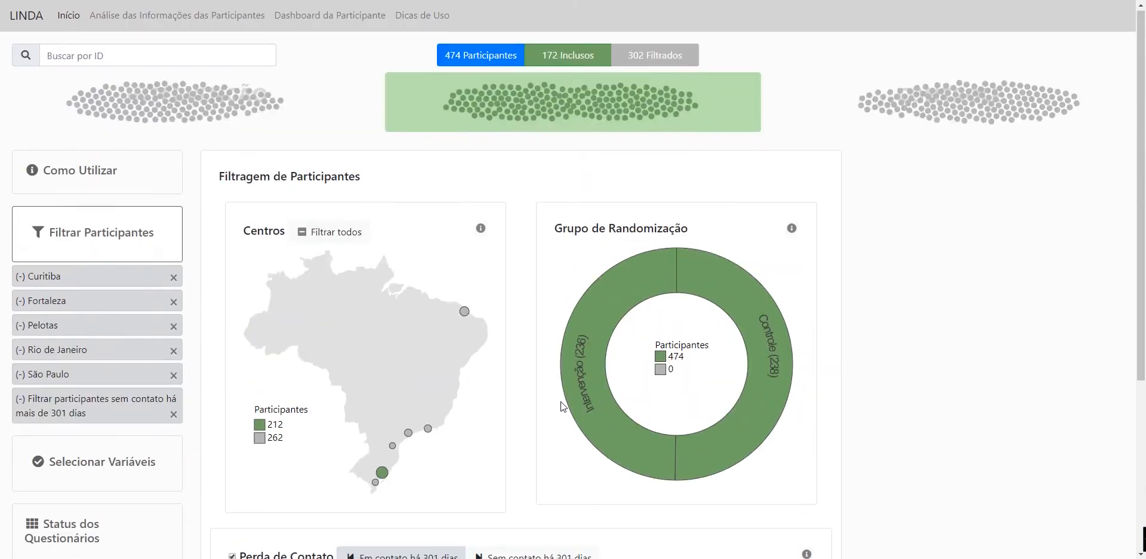
left_click(694, 293)
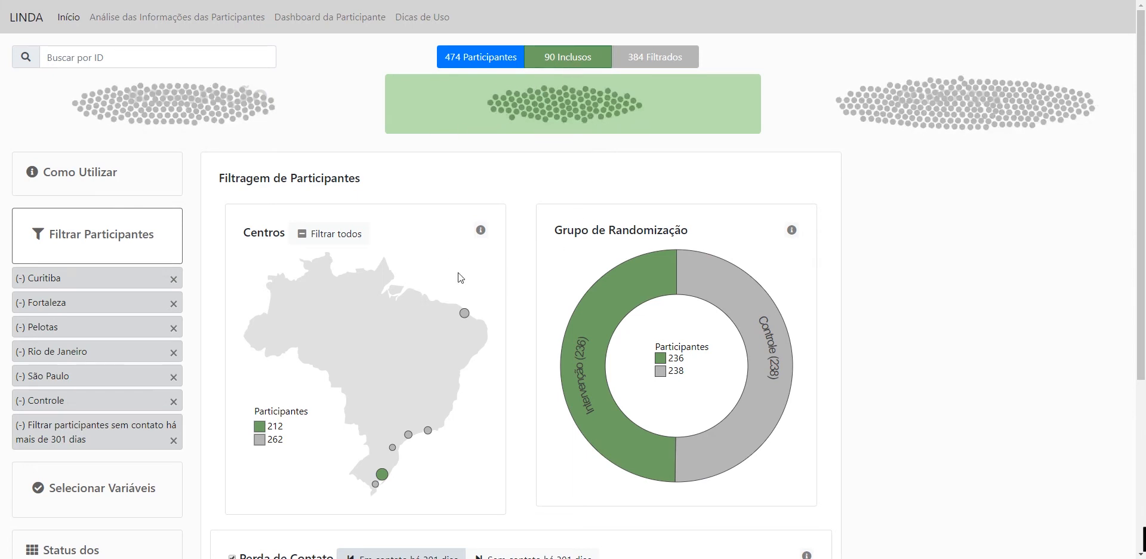
Open the Status dos Questionários view for the included participants.
scroll(477, 357, "down", 2)
left_click(77, 460)
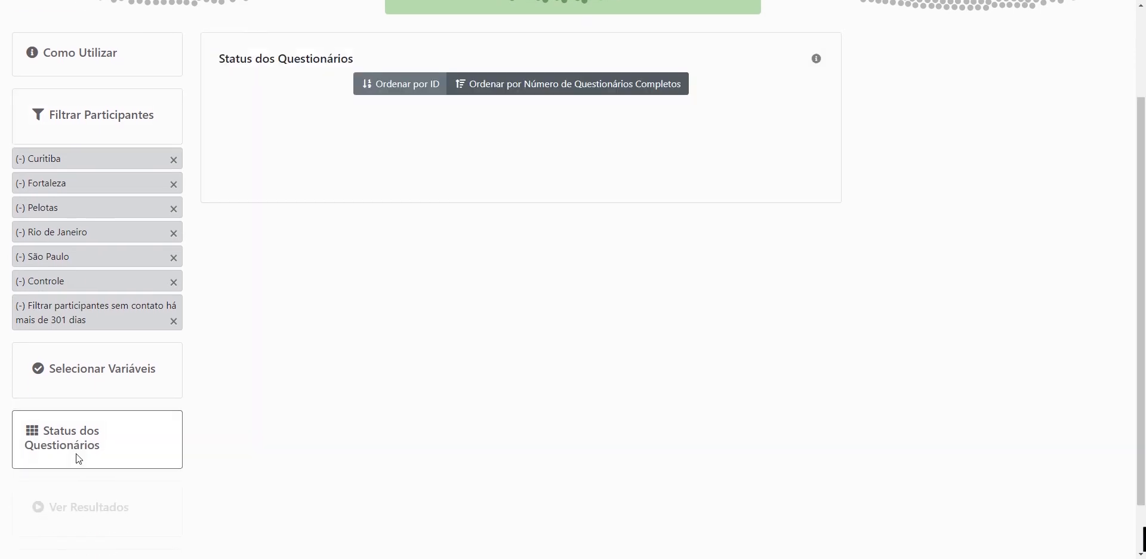
scroll(259, 414, "up", 2)
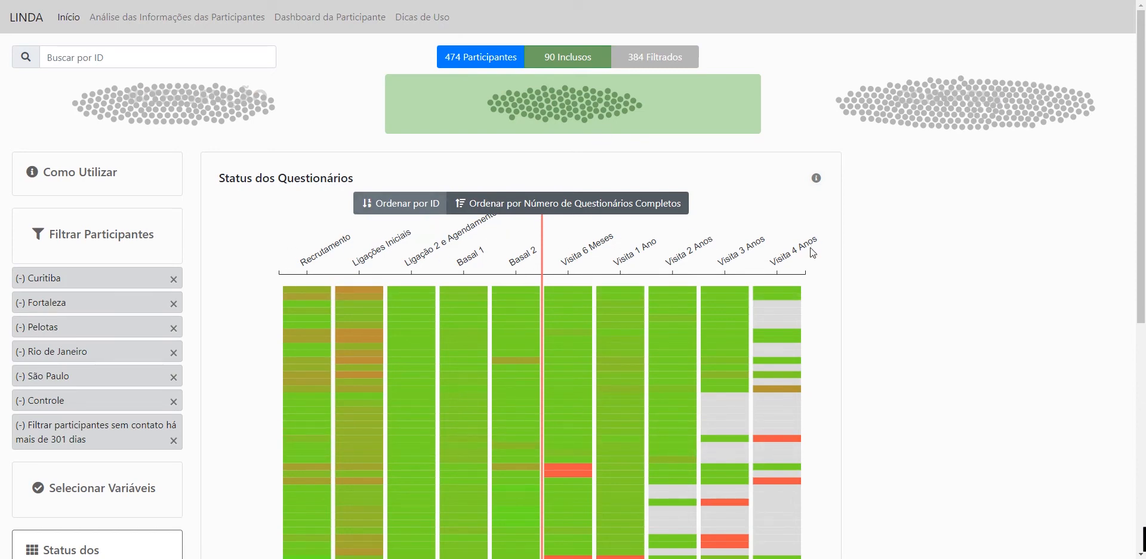
Select eight participants from the questionnaire status matrix and the participant overview so that their rows expand.
left_click(465, 337)
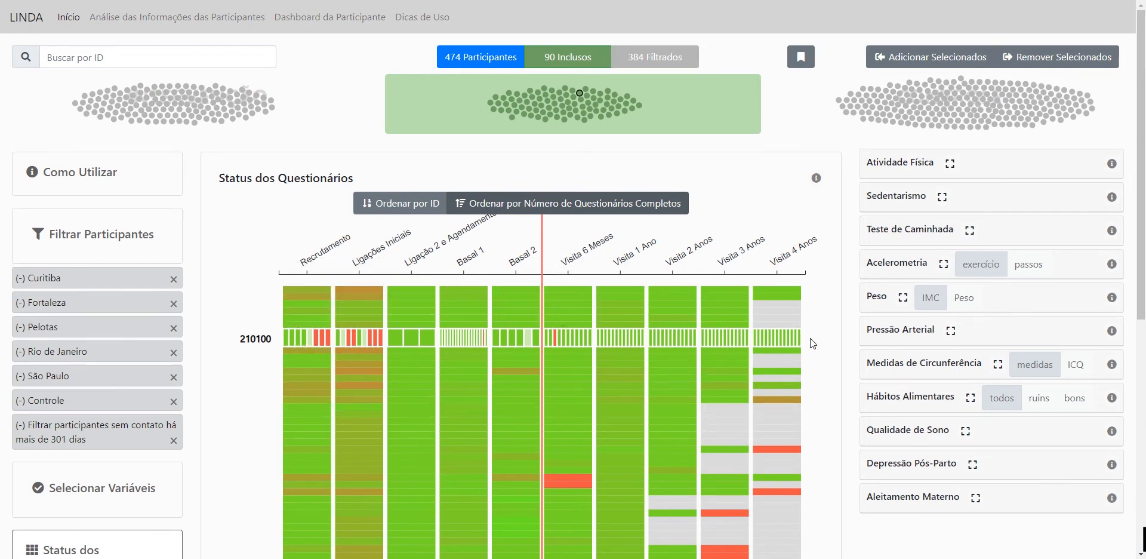
left_click(448, 422)
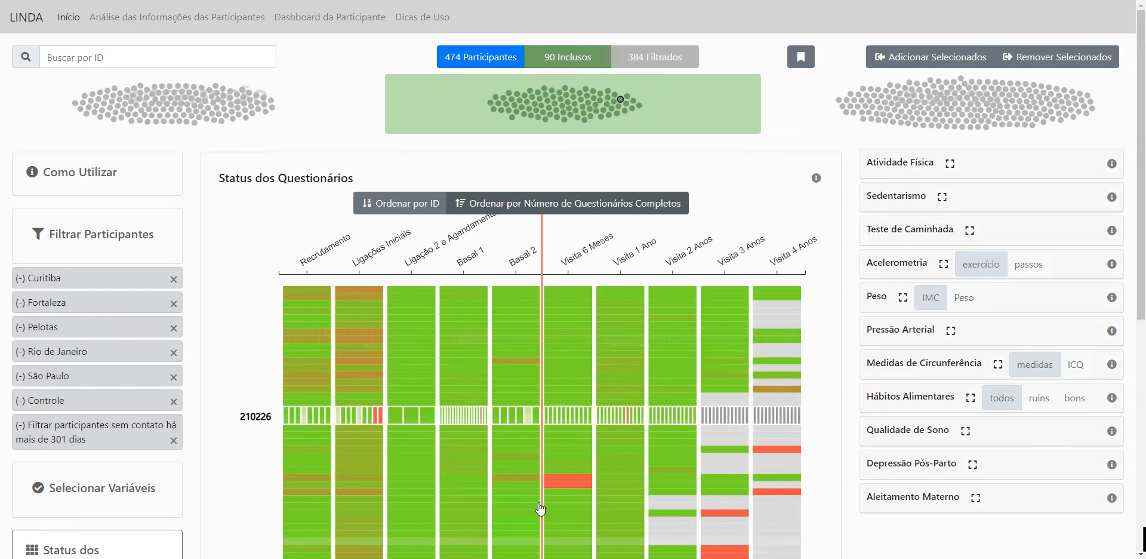
left_click(461, 335)
left_click(464, 395)
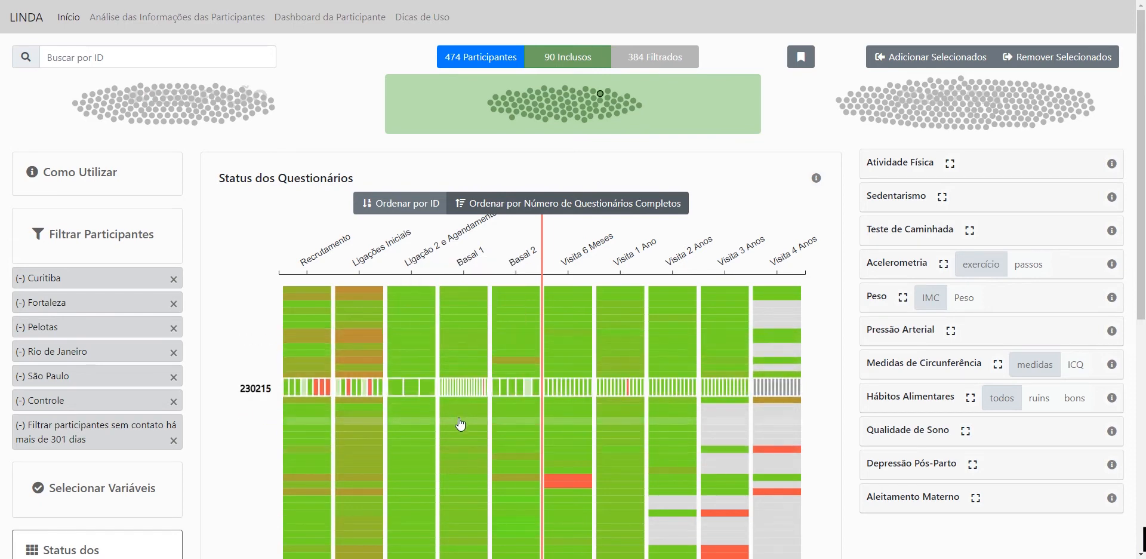
left_click(460, 328)
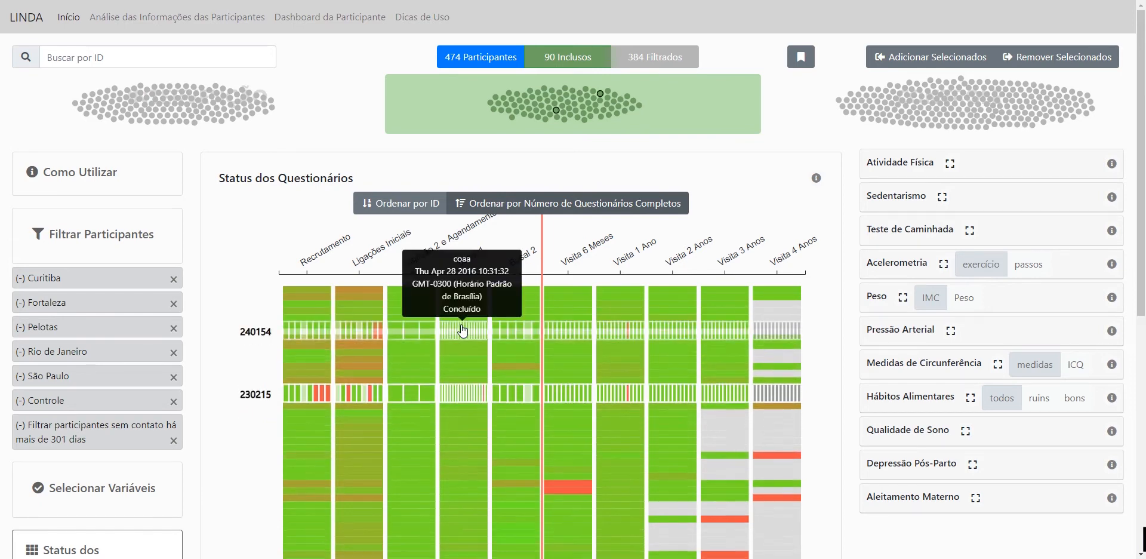
left_click(475, 464)
left_click(470, 361)
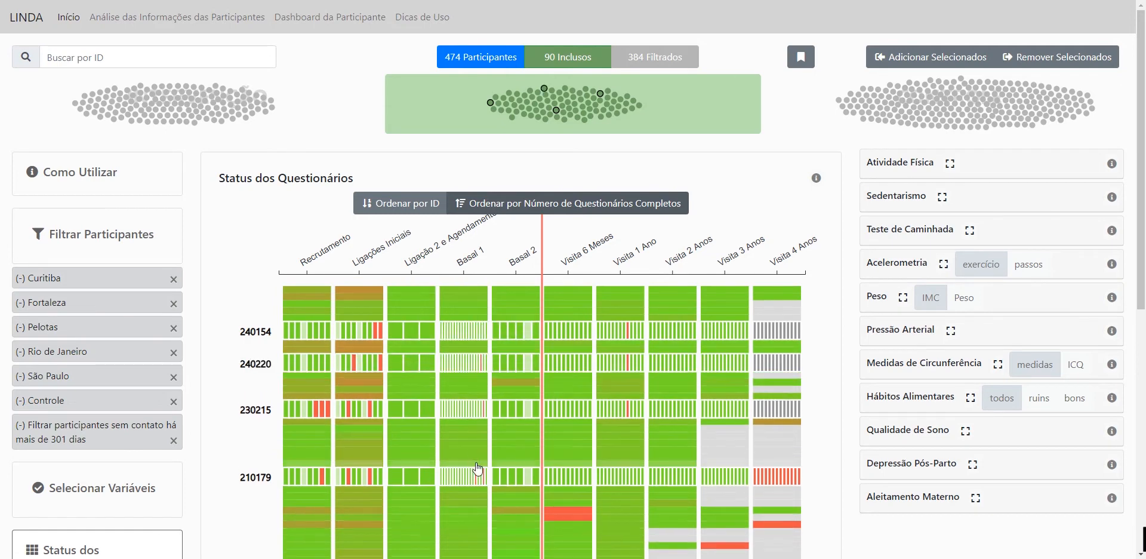
left_click(468, 440)
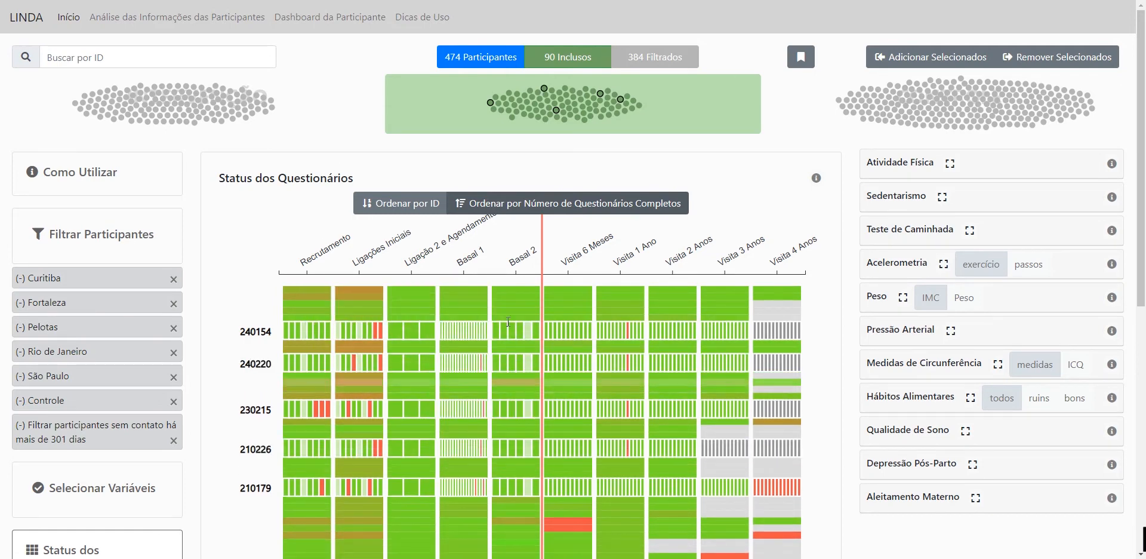
left_click(476, 302)
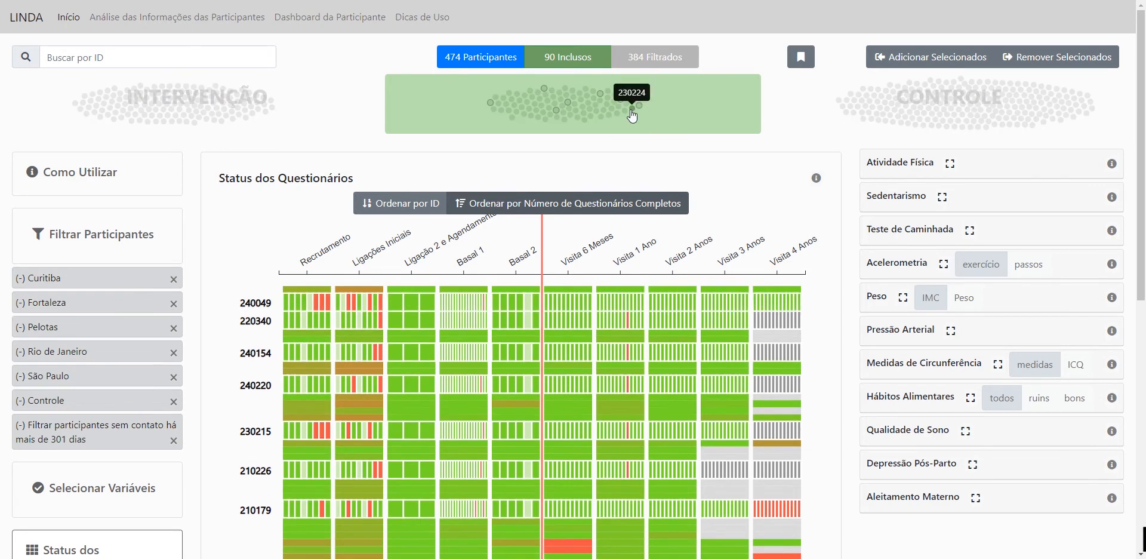
left_click(632, 108)
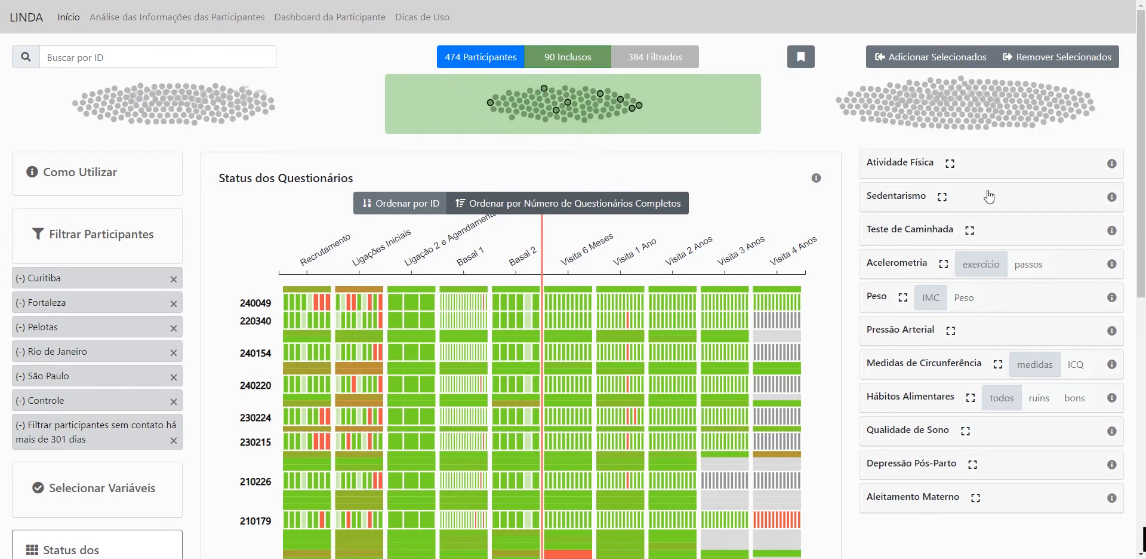
Expand the Atividade Física, Sedentarismo and Teste de Caminhada charts for the selected participants.
left_click(1014, 172)
left_click(1008, 353)
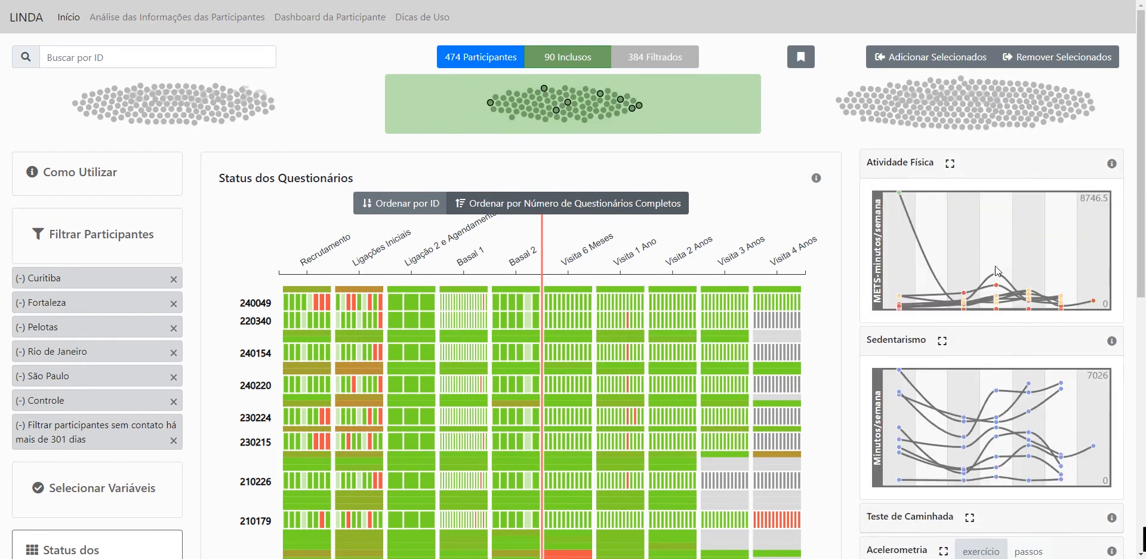
scroll(995, 481, "down", 2)
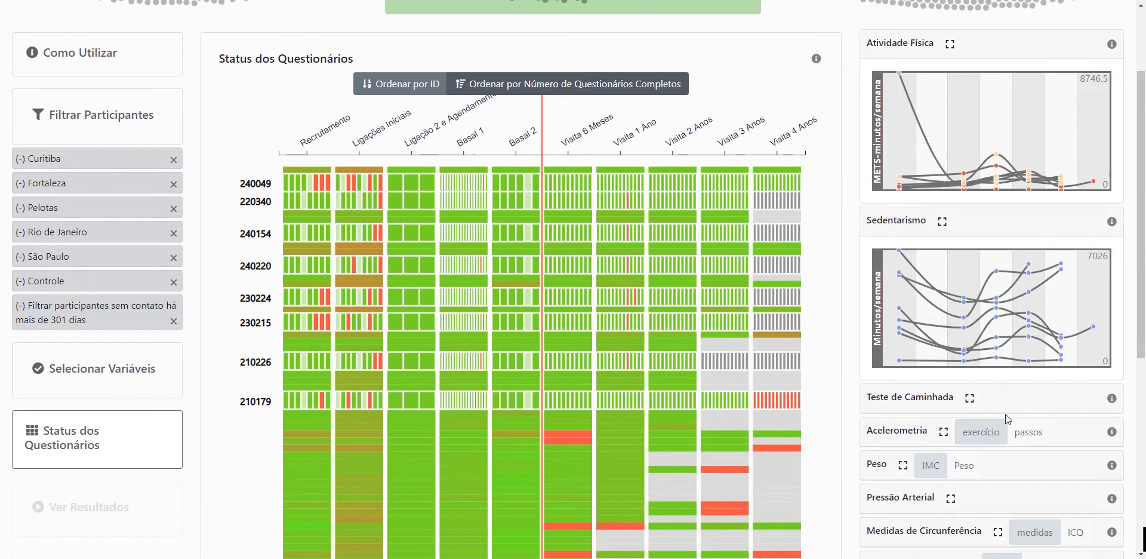
left_click(1011, 401)
scroll(955, 418, "down", 2)
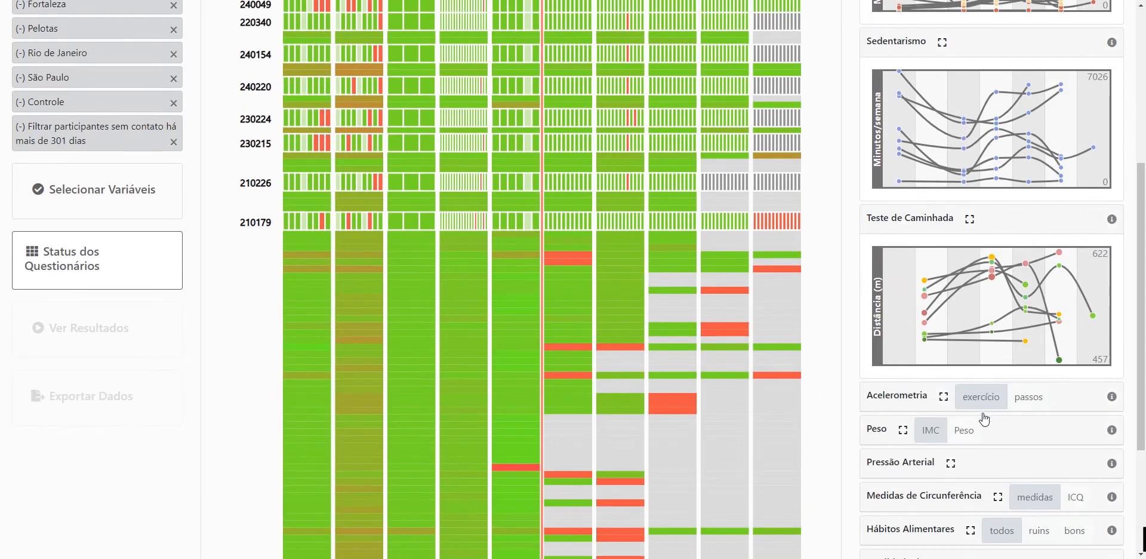
scroll(983, 414, "up", 4)
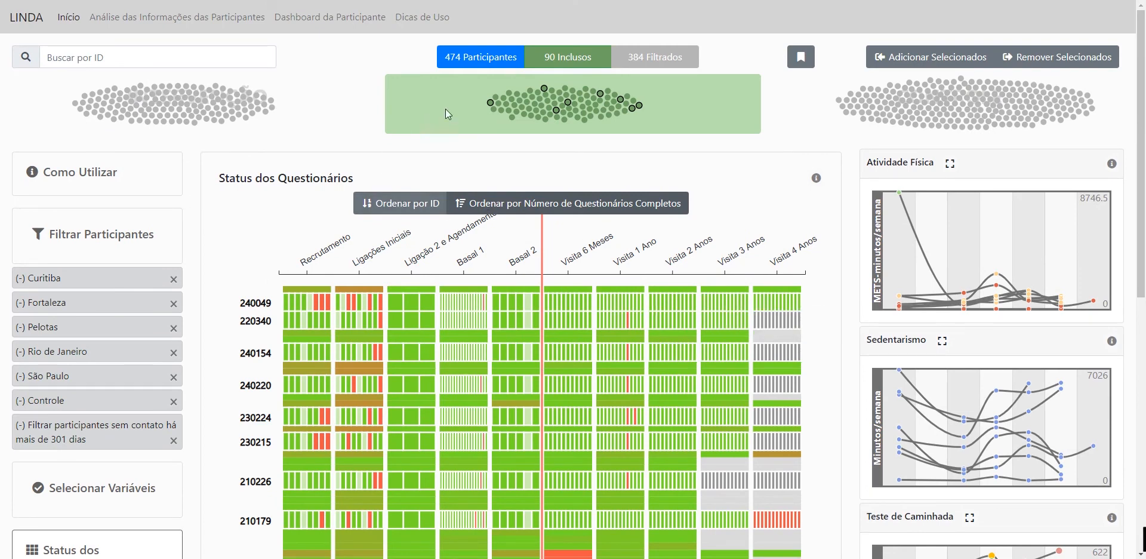
Search for a participant by ID to add them to the selection, and bookmark the current selection.
left_click(92, 56)
type("240004")
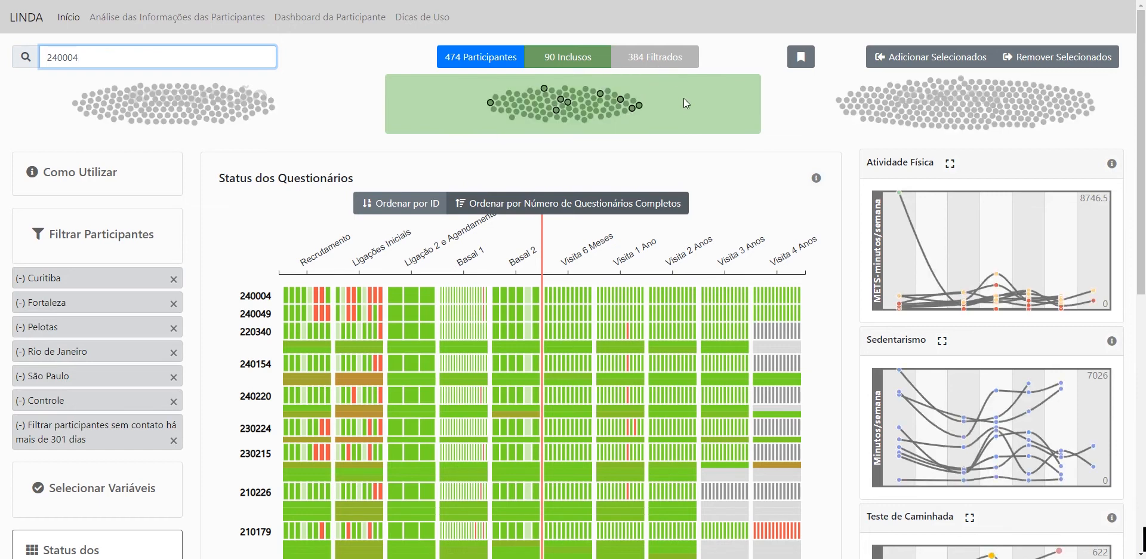
left_click(803, 59)
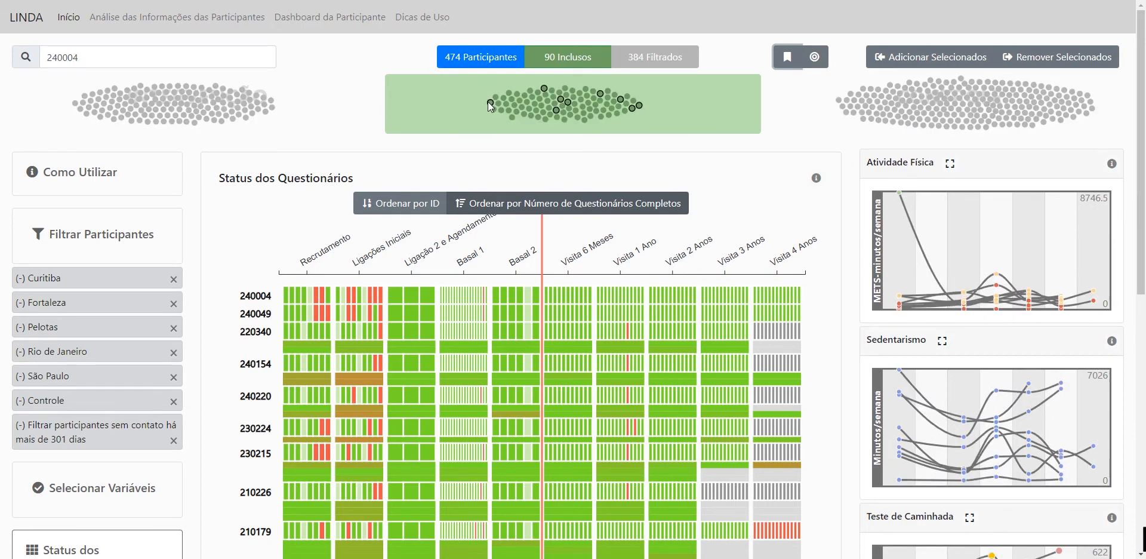
Select all included participants, look over their questionnaire rows and charts, and restore the bookmarked selection.
left_click(573, 60)
scroll(789, 257, "down", 5)
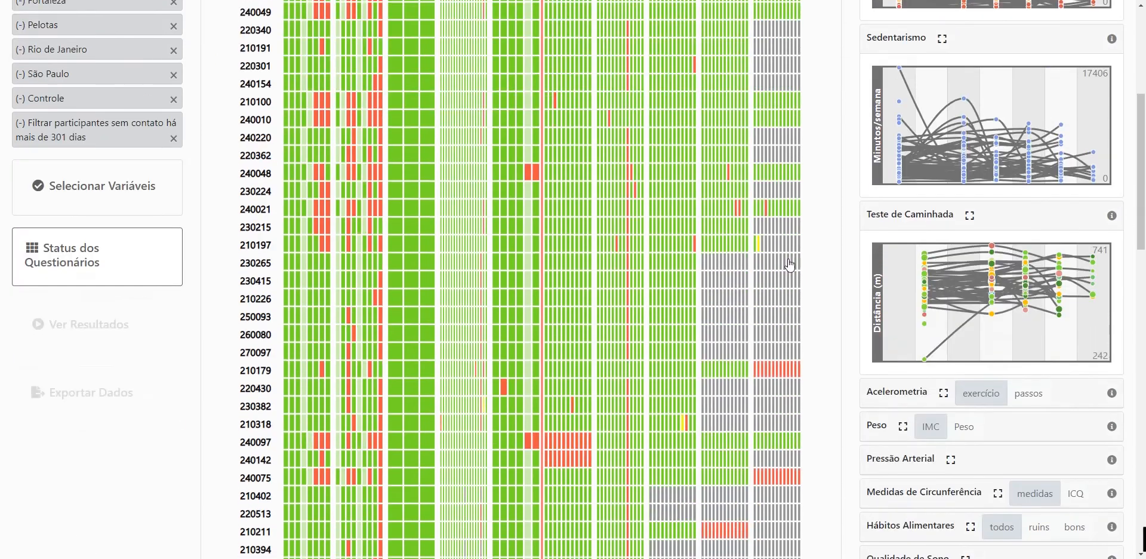
scroll(787, 255, "down", 2)
scroll(787, 255, "up", 7)
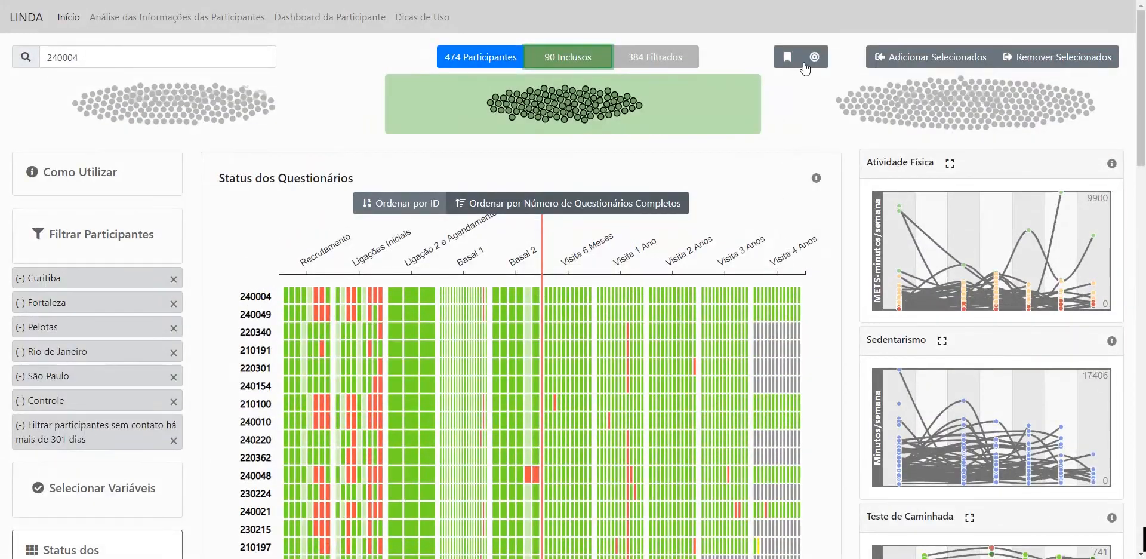
left_click(814, 58)
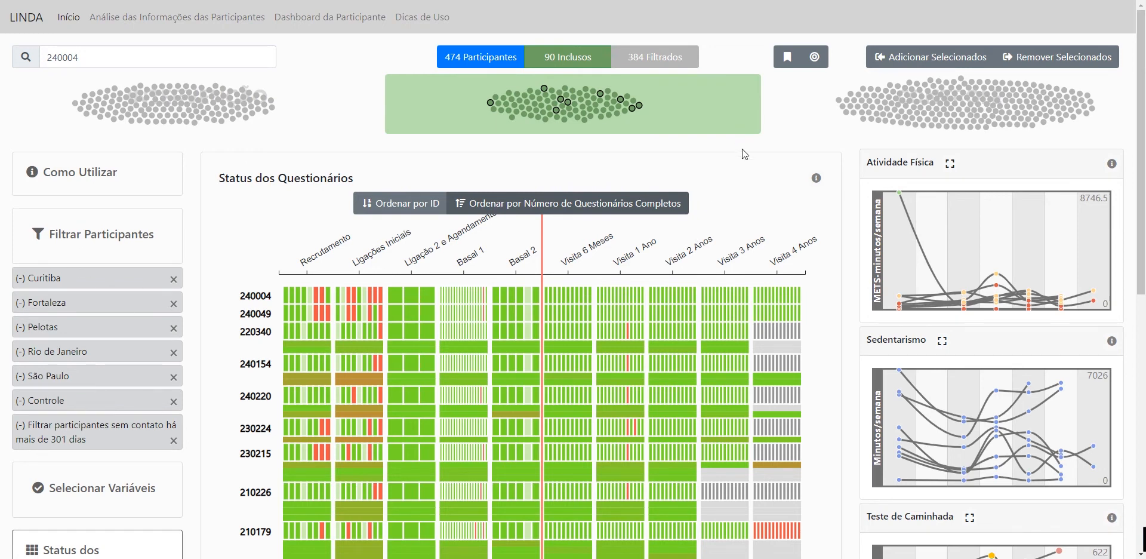
Remove the selected participants from the included set and review the remaining questionnaire statuses.
left_click(1045, 60)
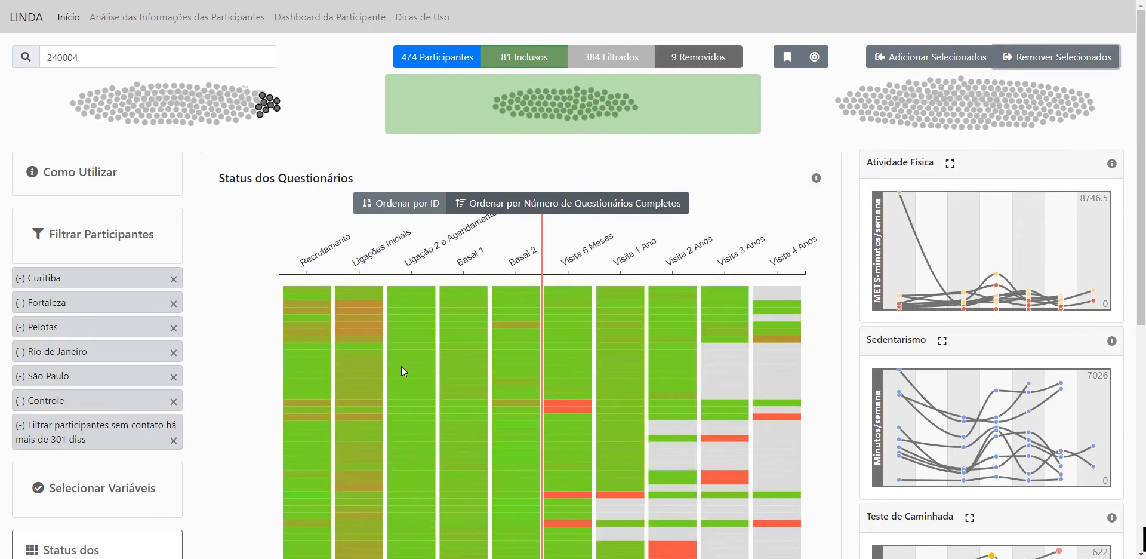
scroll(416, 230, "down", 3)
scroll(416, 230, "down", 3)
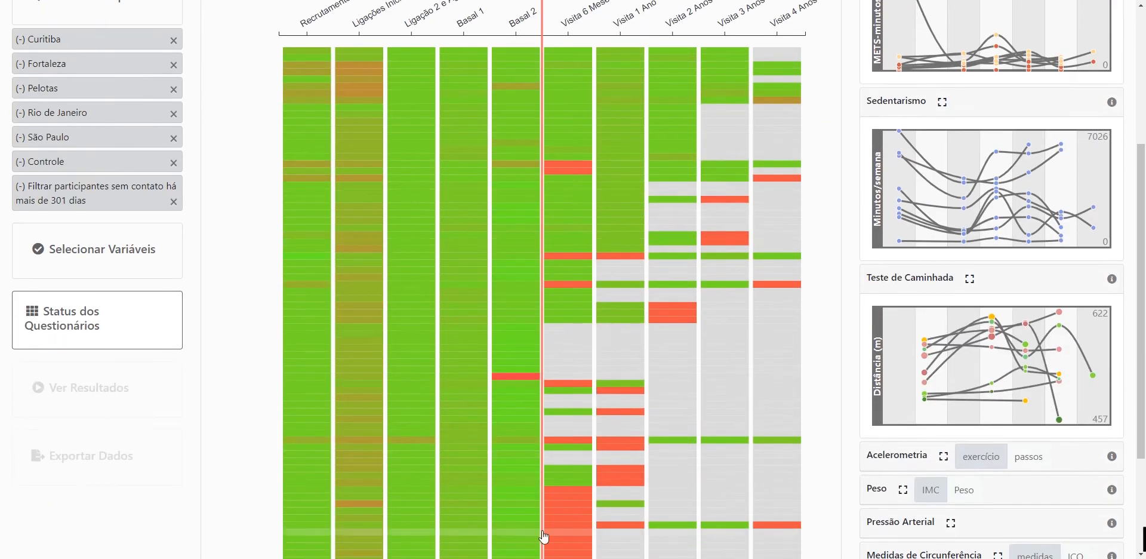
scroll(626, 263, "up", 7)
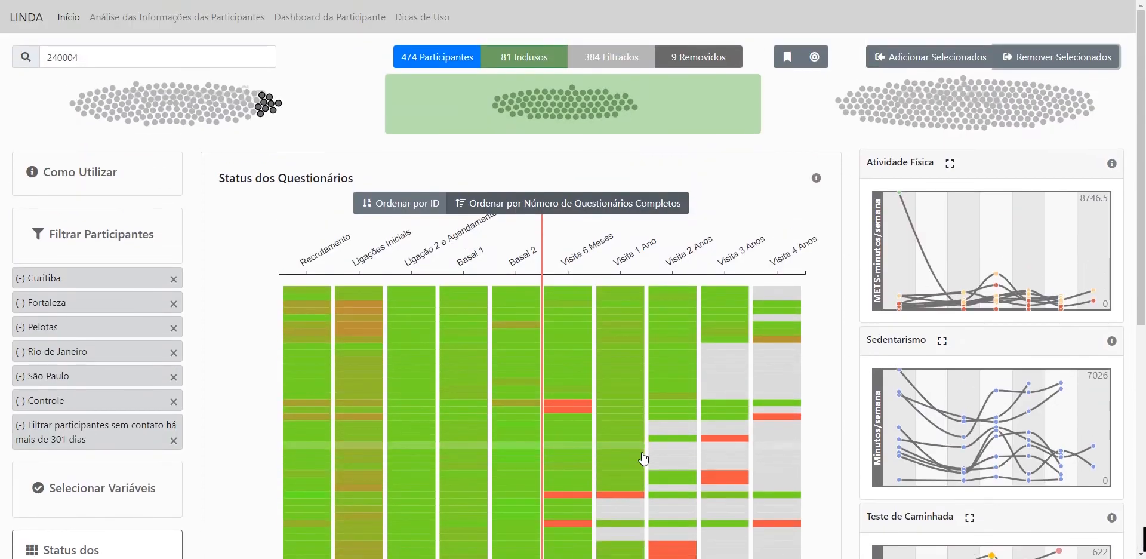
Move two individual participants out of the included area and back in, and add the selected participants back.
mouse_move(278, 107)
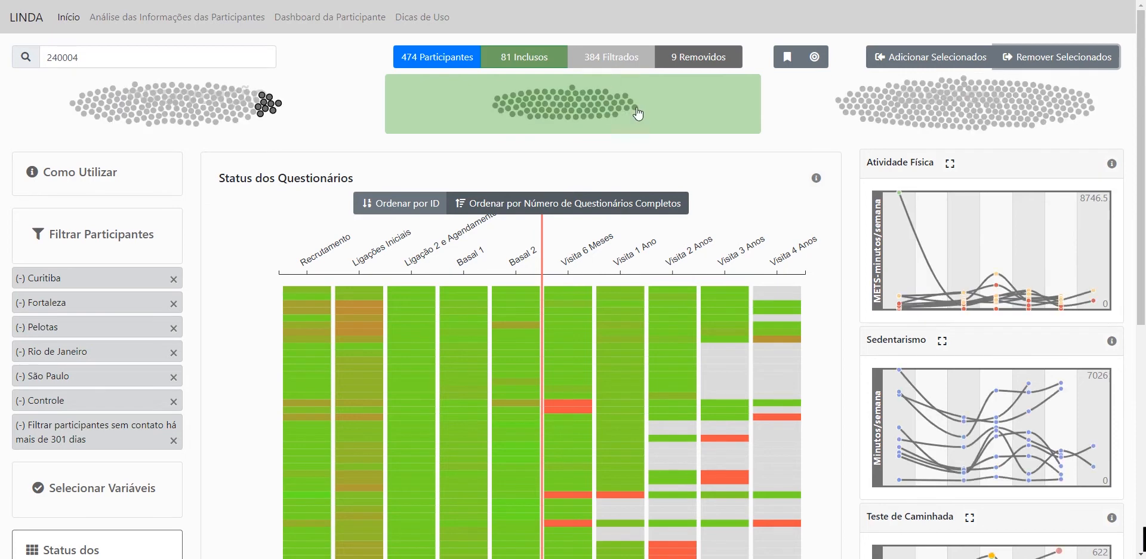
left_click_drag(633, 107, 821, 107)
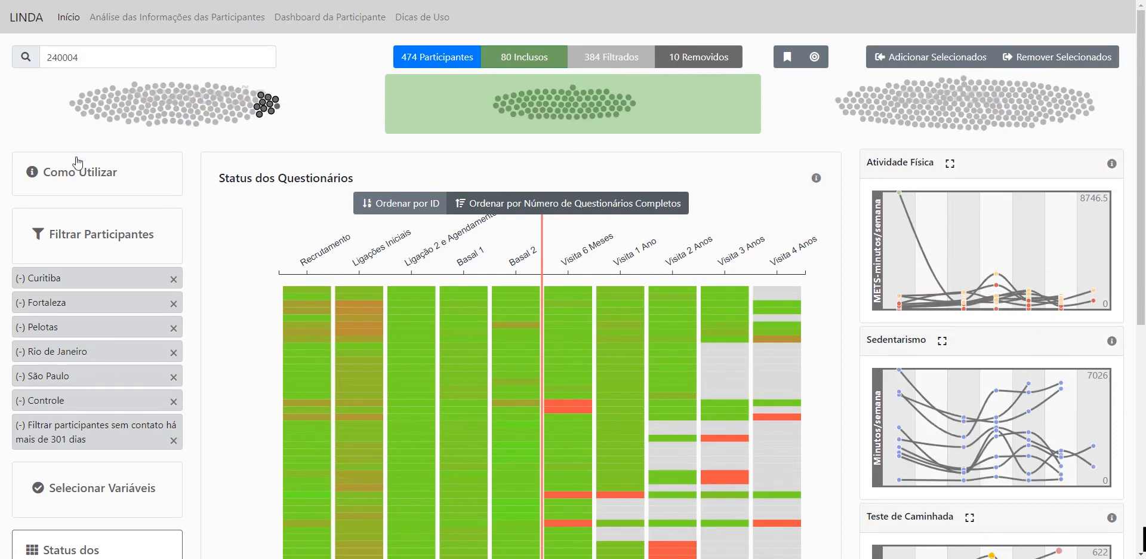
left_click_drag(633, 107, 779, 95)
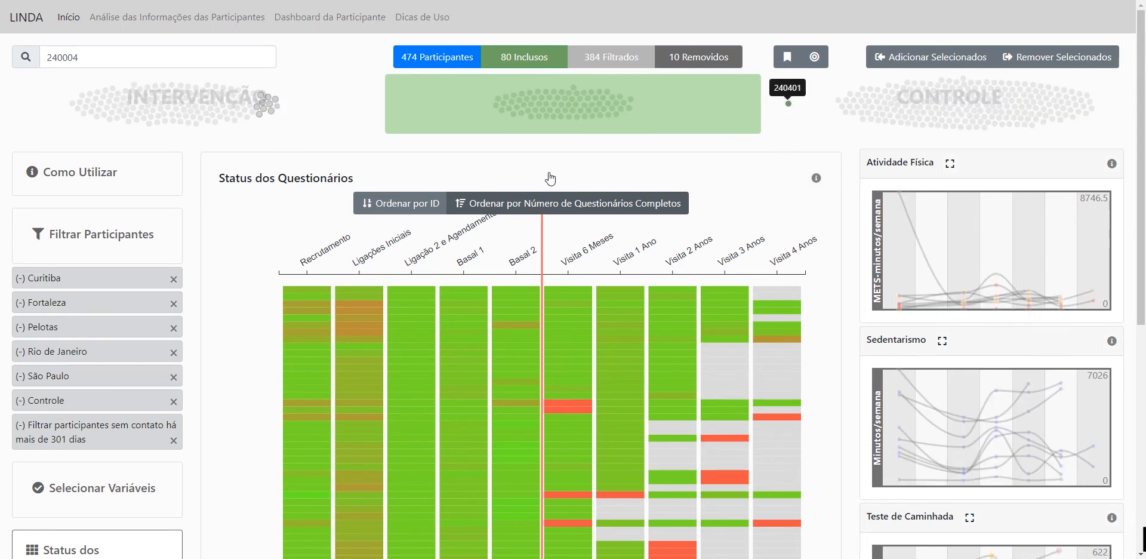
left_click_drag(280, 107, 444, 103)
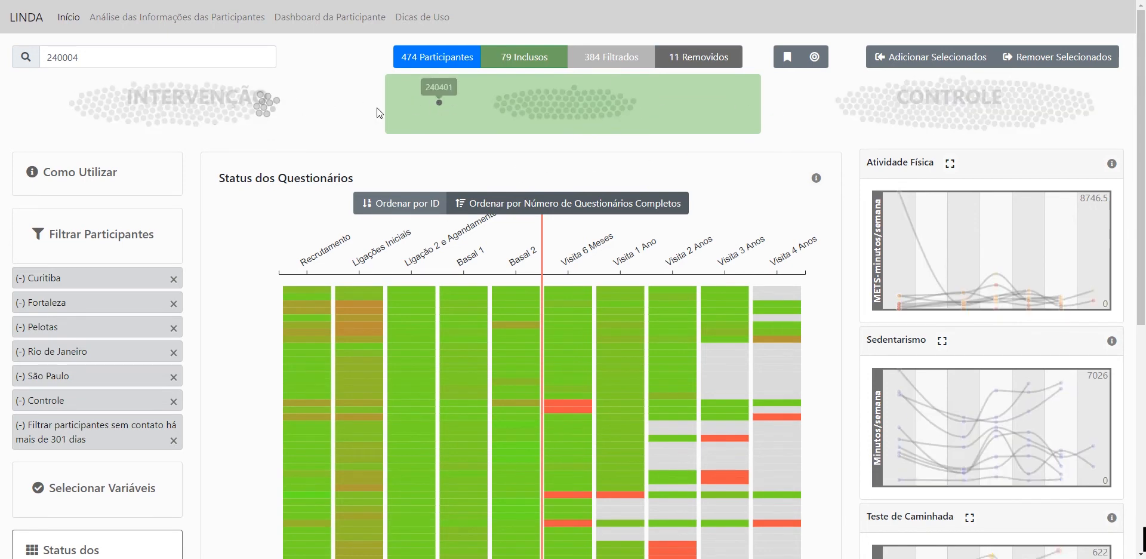
left_click_drag(273, 110, 443, 114)
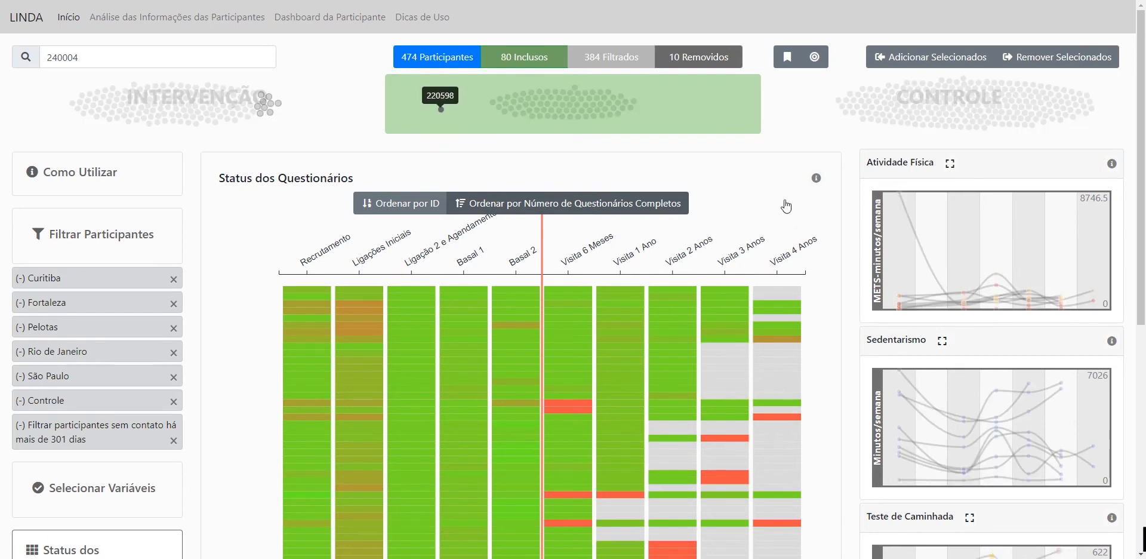
left_click(943, 58)
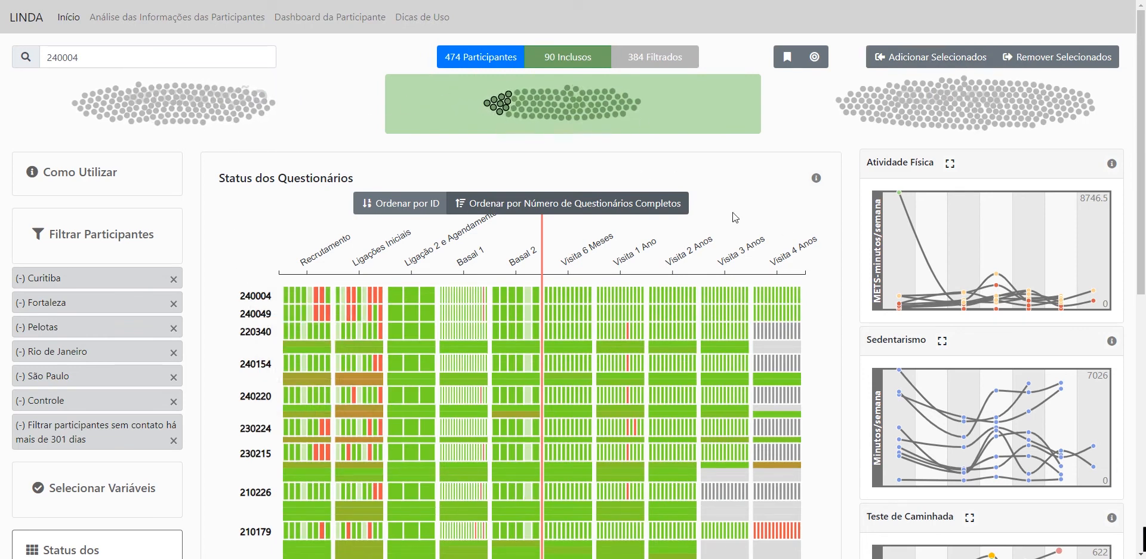
Open the variable and stage selection, and choose the Peso variable for the Basal 1 stage.
scroll(77, 386, "down", 2)
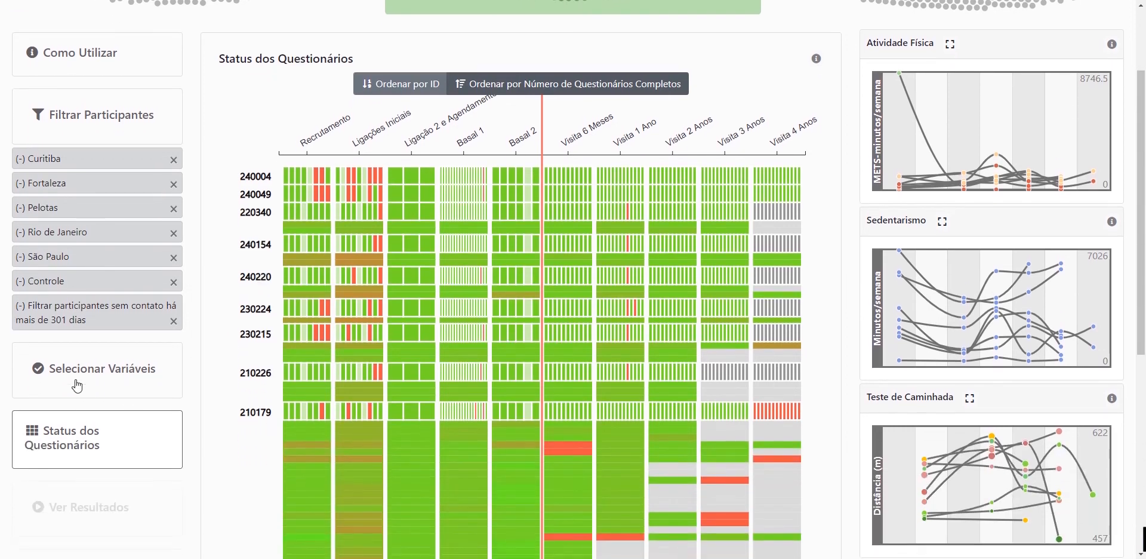
left_click(80, 376)
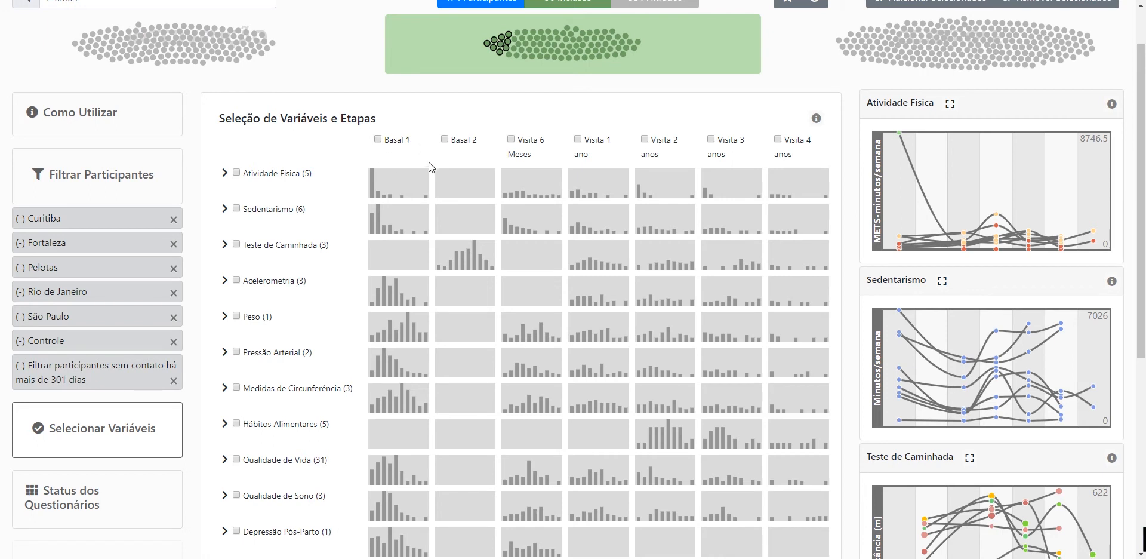
left_click(236, 316)
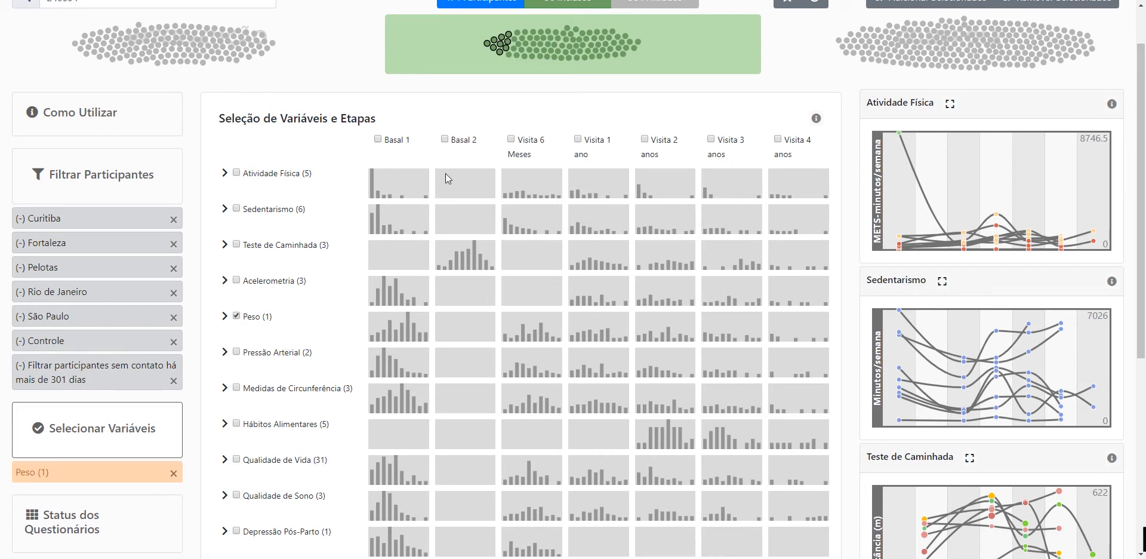
left_click(377, 139)
scroll(90, 358, "down", 3)
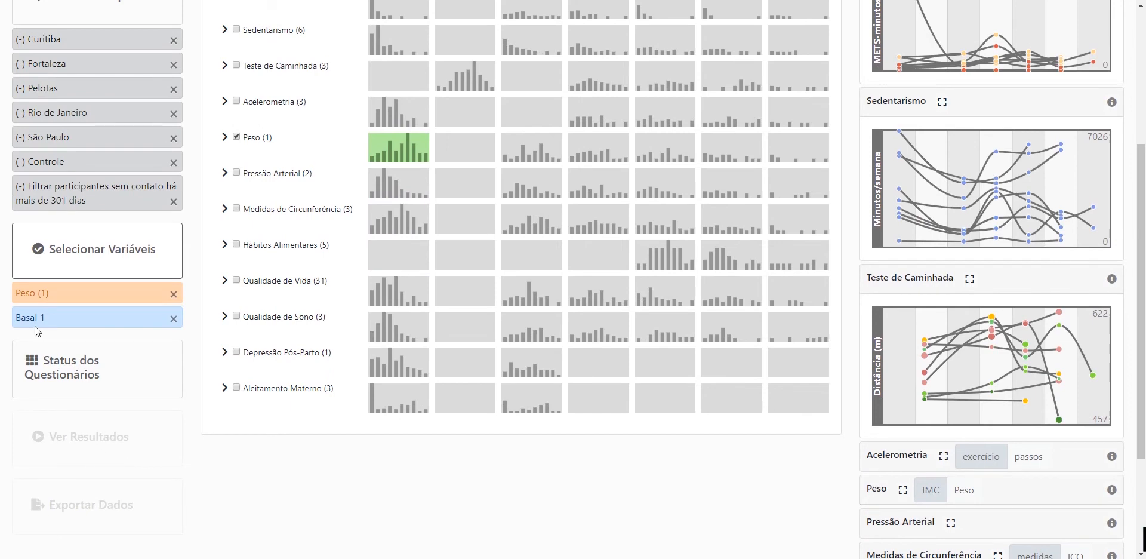
scroll(237, 417, "up", 3)
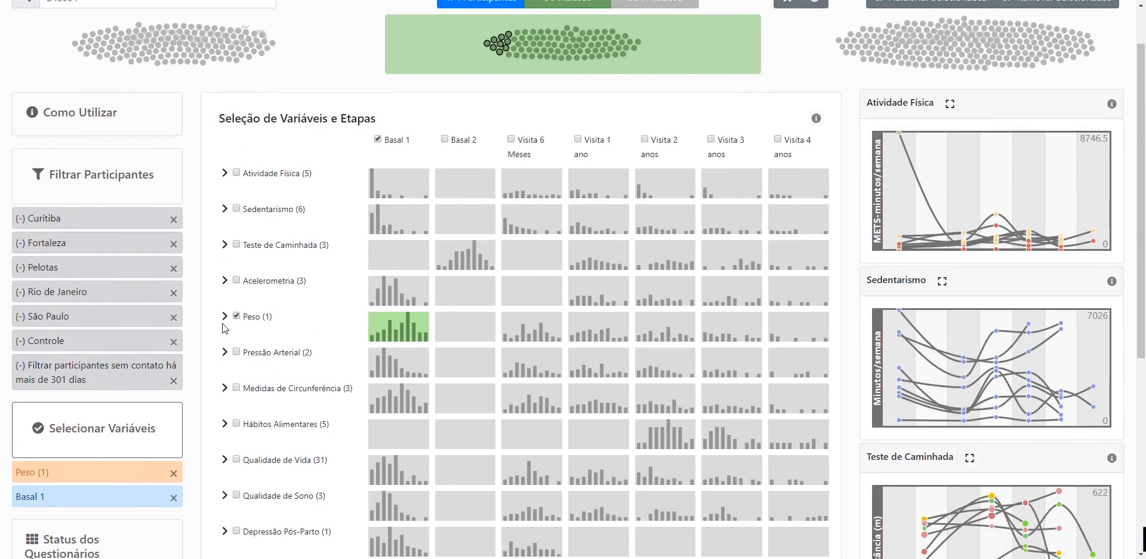
Deselect the Peso variable and choose Pressão Arterial for the Basal 1 stage instead.
left_click(236, 316)
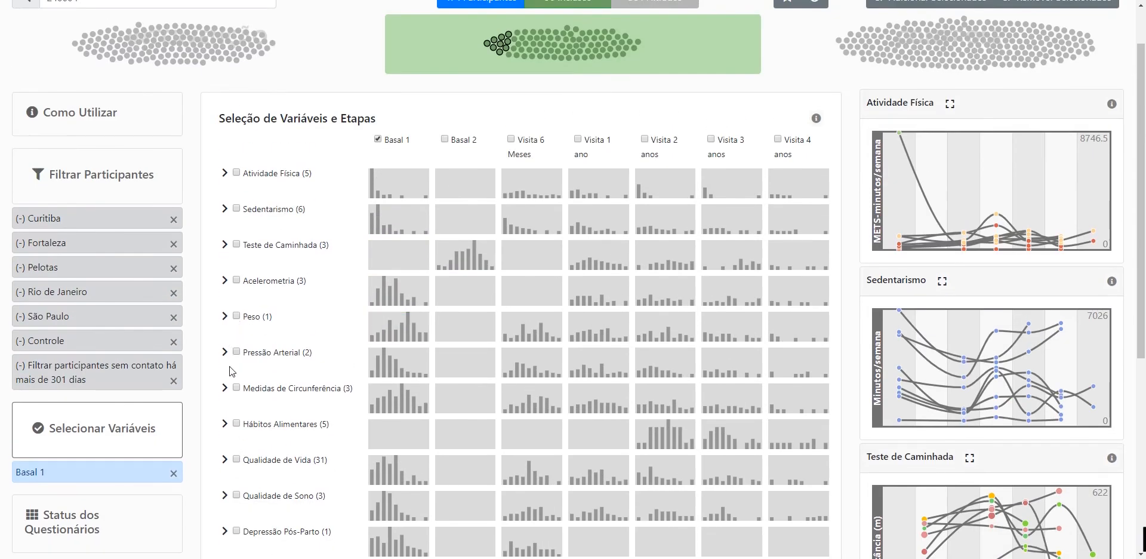
left_click(237, 352)
scroll(288, 376, "down", 4)
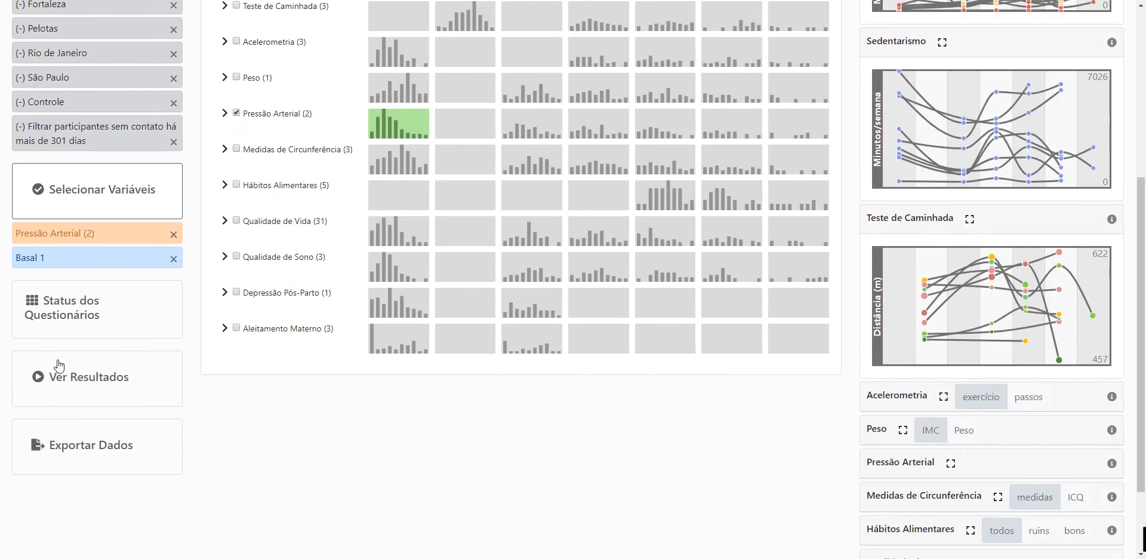
scroll(290, 416, "up", 5)
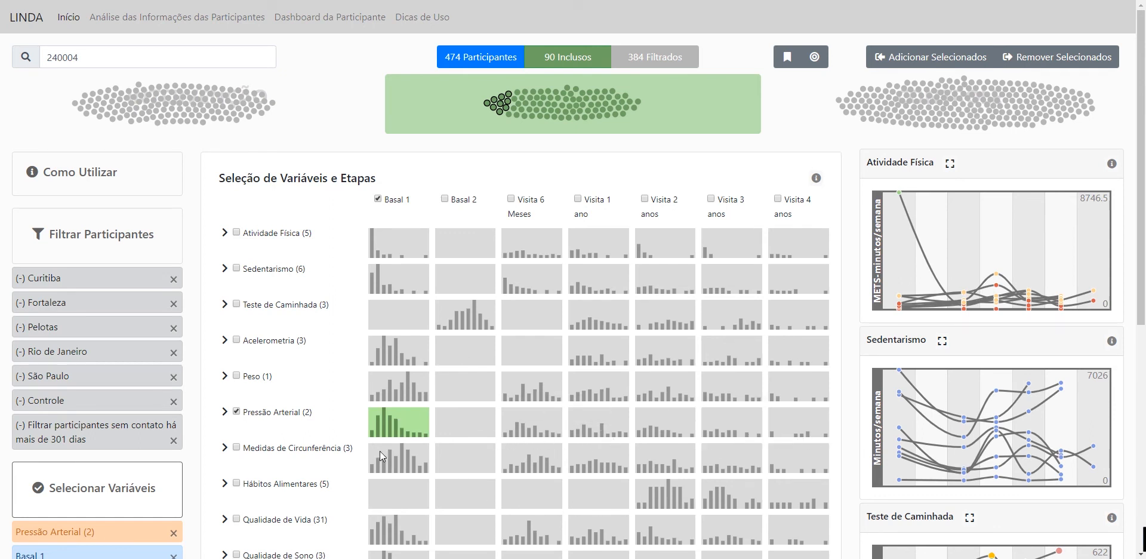
Add the stages Visita 6 Meses, Visita 1 ano, Visita 2 anos, Visita 3 anos and Visita 4 anos to the analysis.
left_click(511, 199)
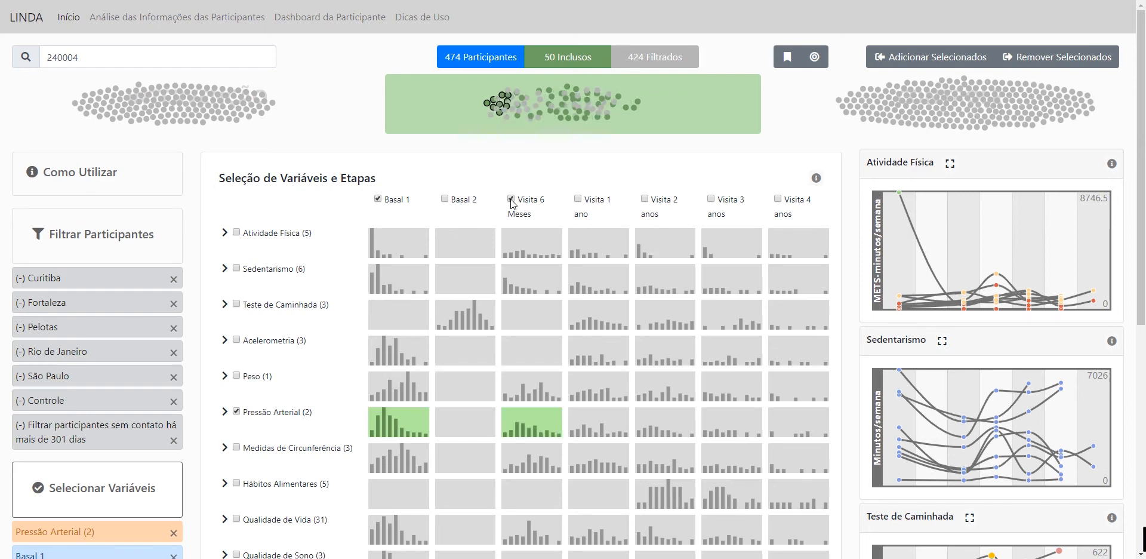
left_click(579, 200)
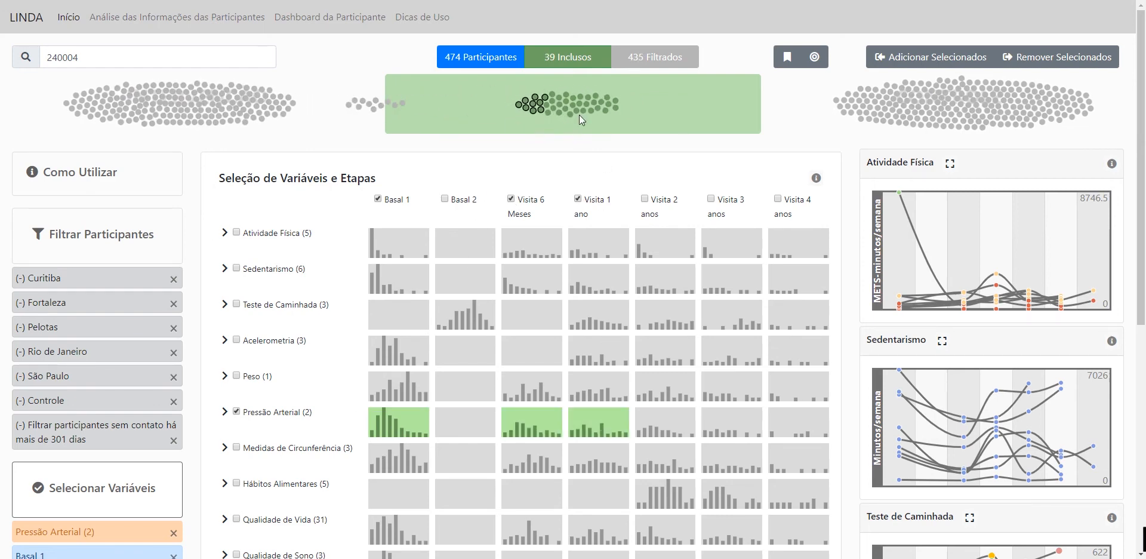
left_click(645, 199)
left_click(711, 199)
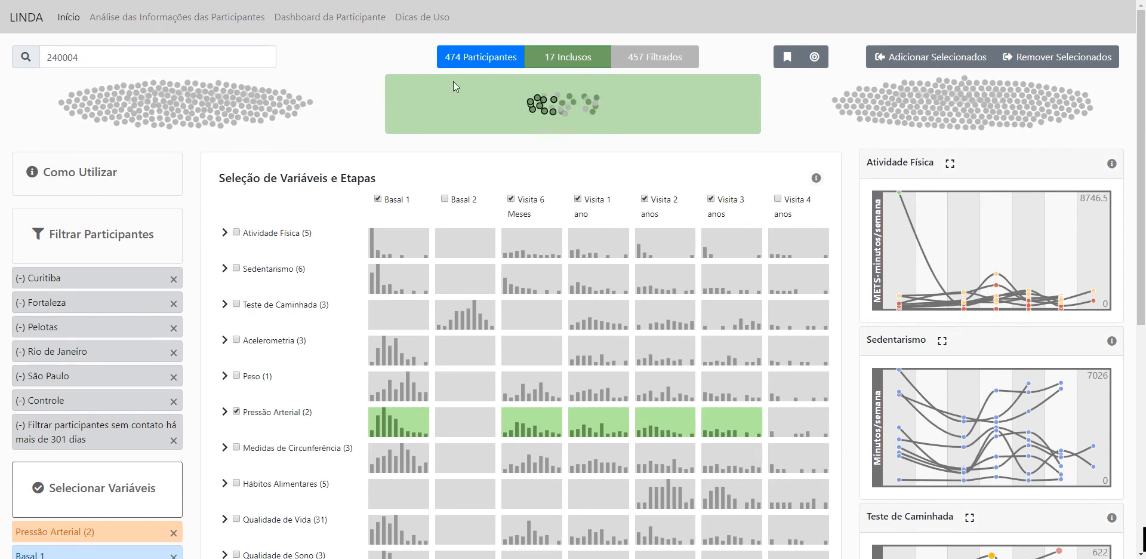
left_click(779, 199)
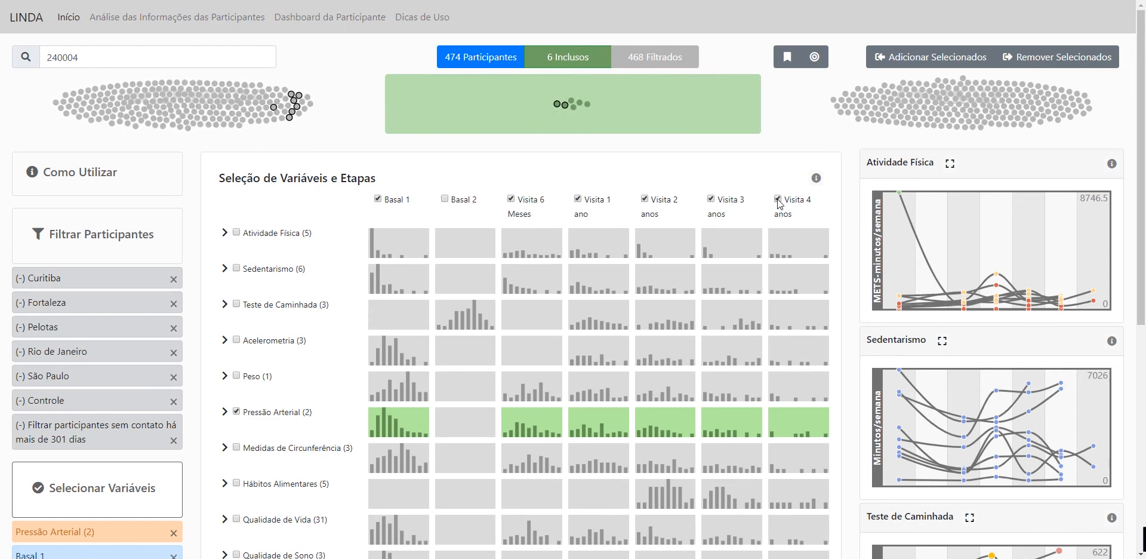
Remove all the Visita stages again, keeping only Basal 1 chosen.
left_click(779, 199)
left_click(711, 199)
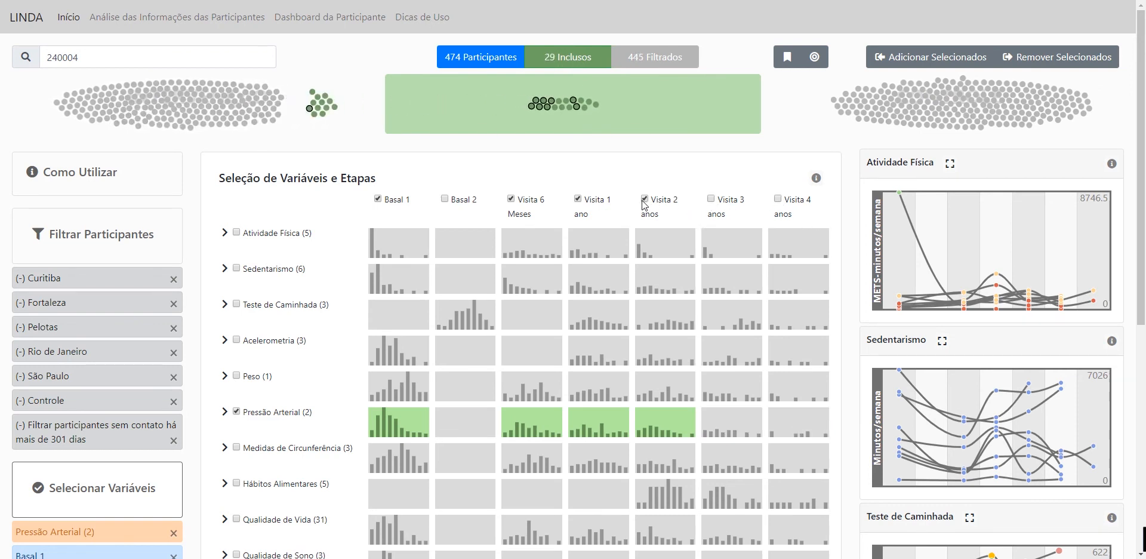
left_click(644, 198)
left_click(577, 199)
left_click(511, 198)
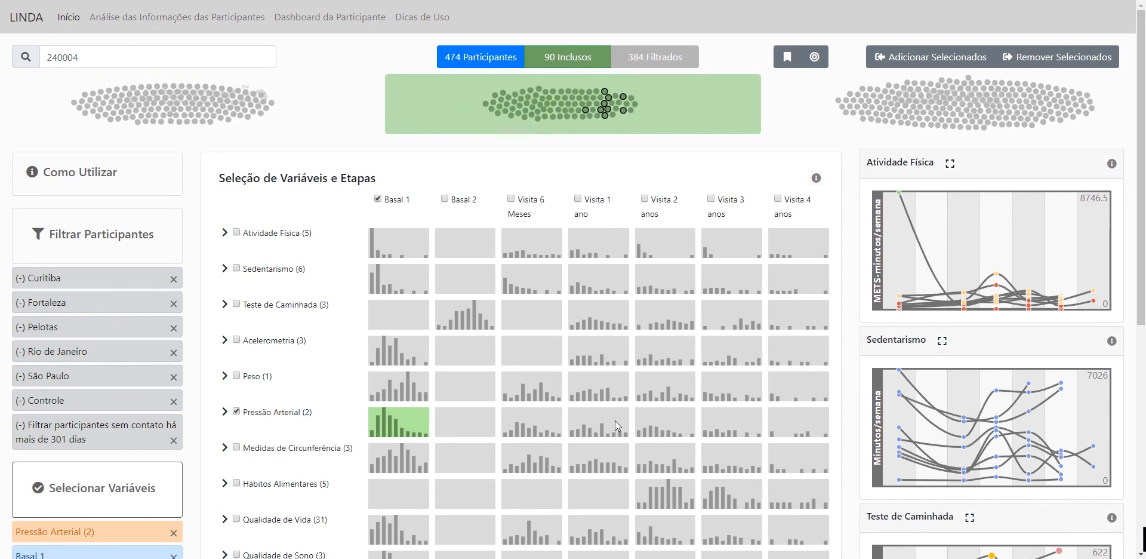
Select the participants of one bar in the Teste de Caminhada histogram for Basal 2, and restore the bookmarked selection.
mouse_move(625, 113)
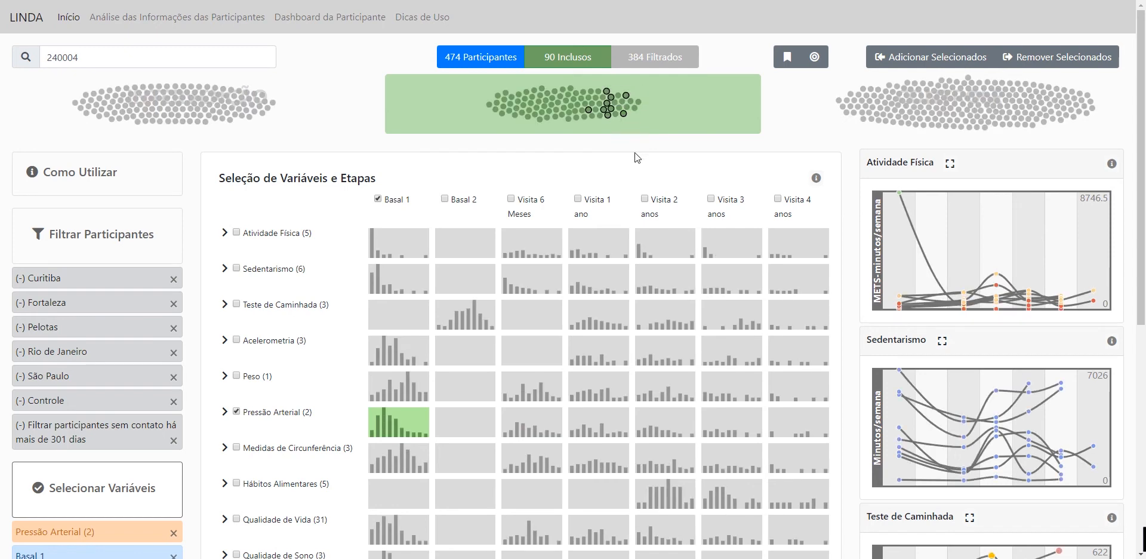
mouse_move(477, 330)
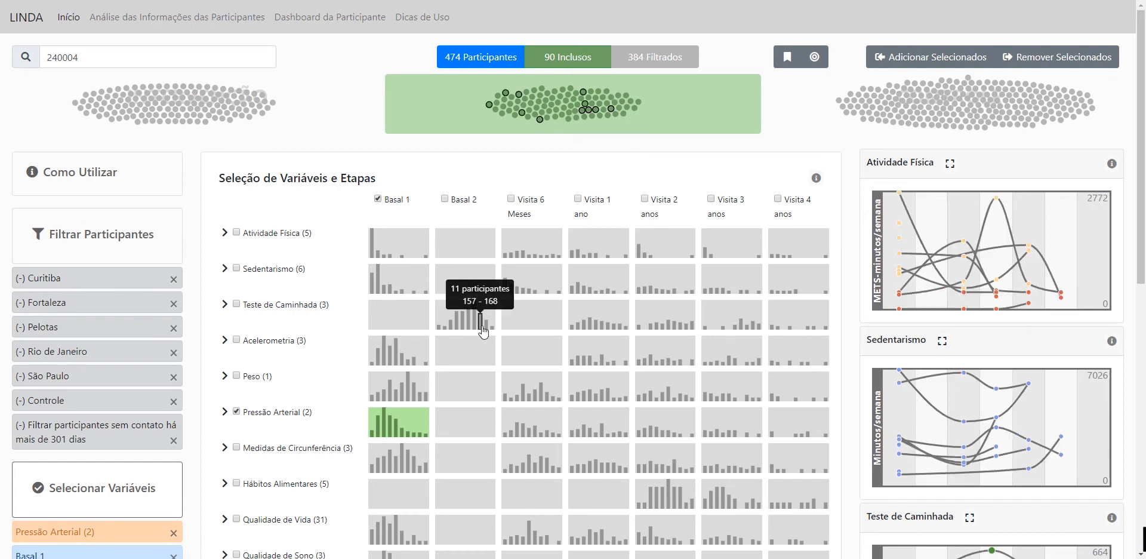
left_click(485, 324)
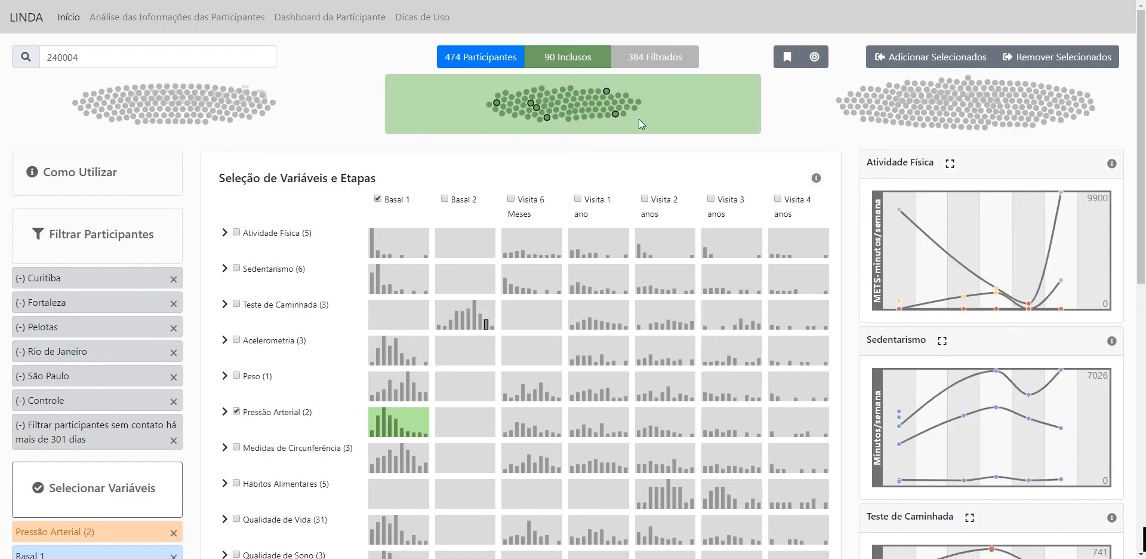
left_click(819, 66)
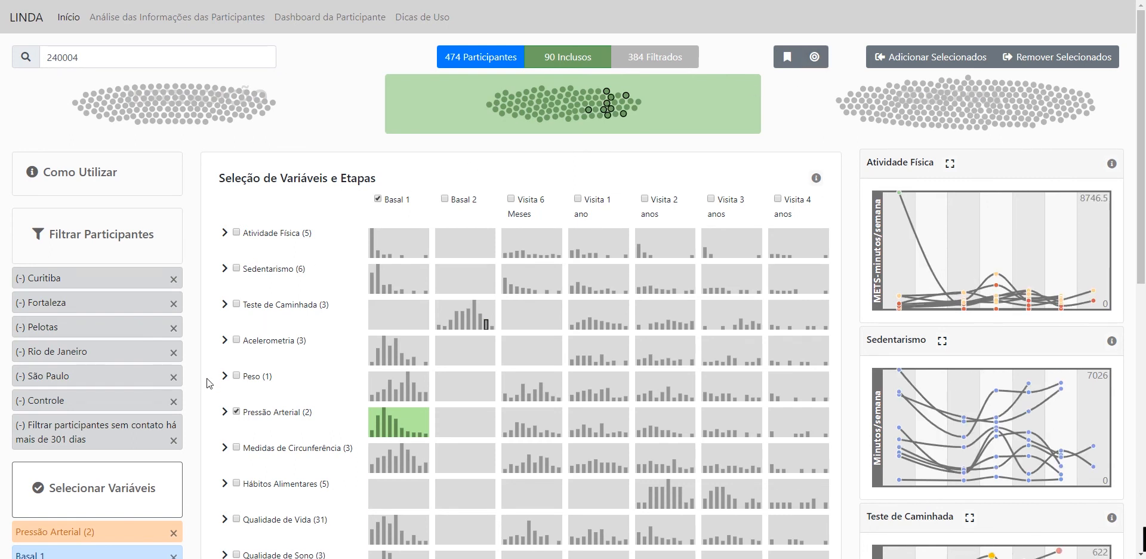
Expand the Pressão Arterial group and exclude its systolic pressure variable, keeping only the diastolic one.
scroll(209, 382, "down", 1)
left_click(224, 353)
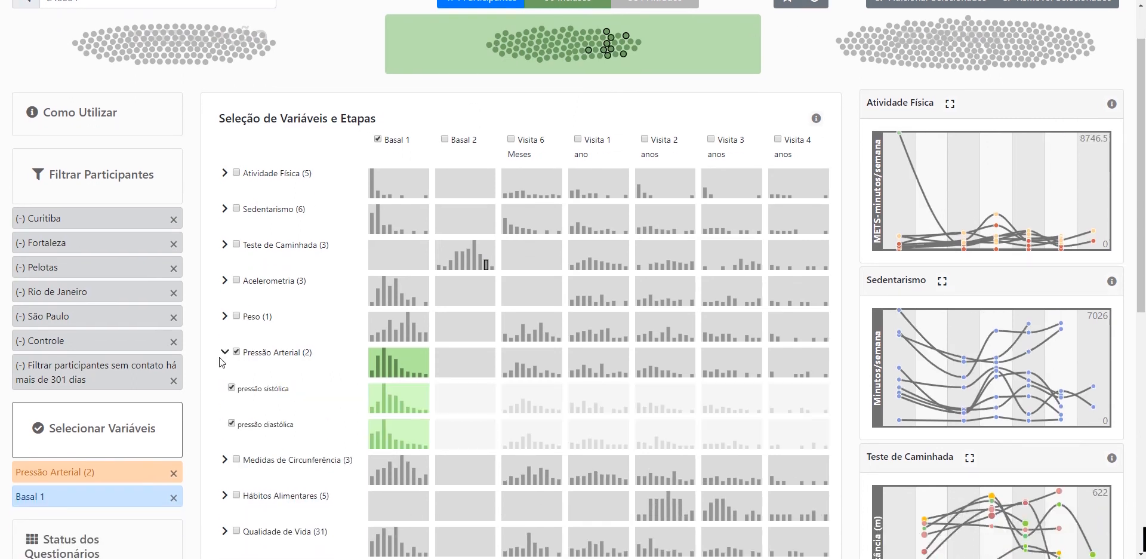
scroll(327, 330, "down", 1)
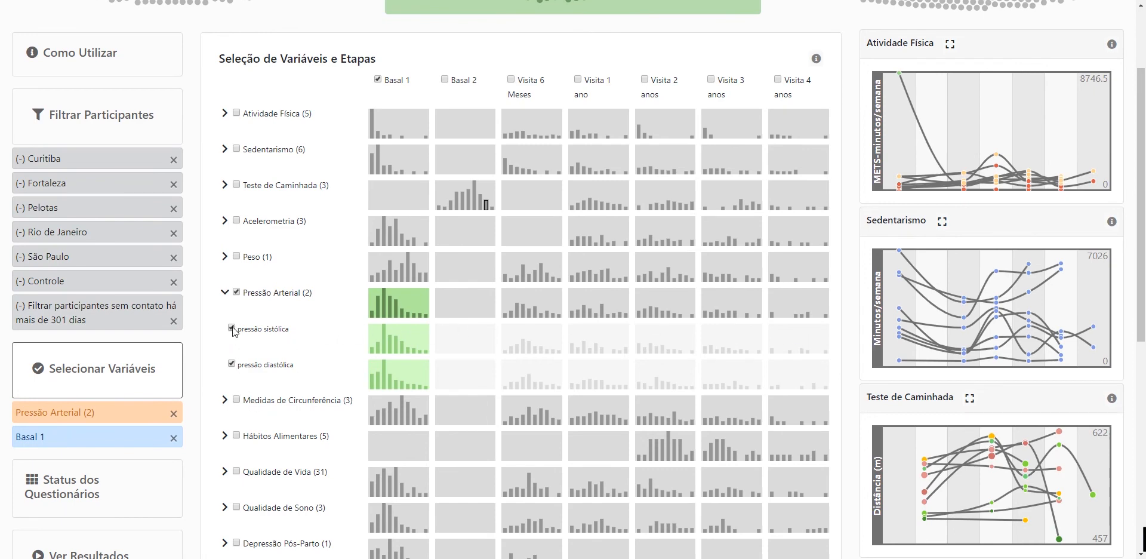
scroll(216, 377, "up", 1)
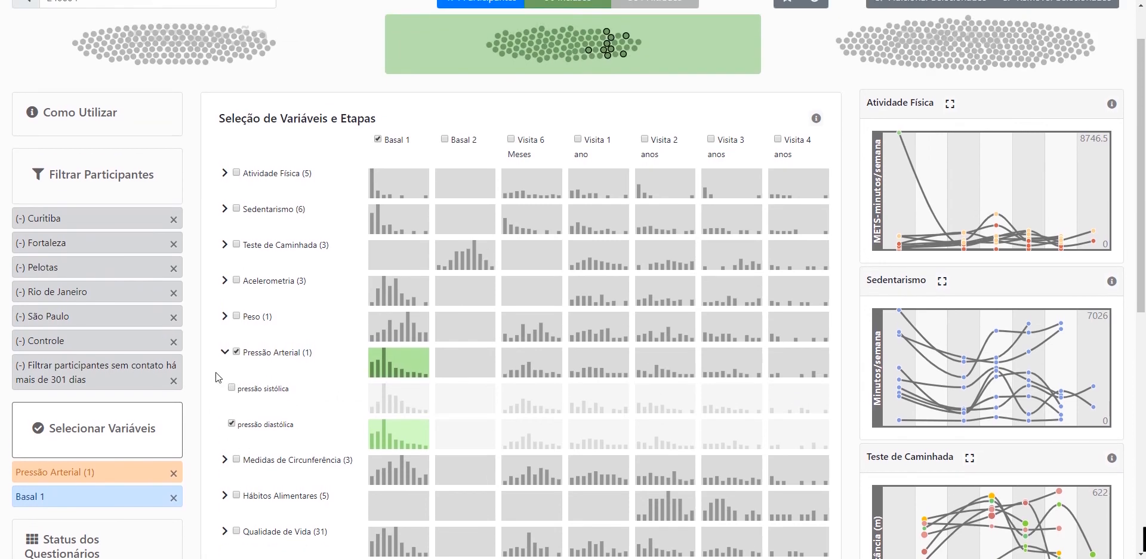
Add Medidas de Circunferência and expand it, excluding medida do quadril and medida da circunferência do braço so only medida da cintura is used.
scroll(217, 376, "down", 1)
left_click(236, 400)
left_click(224, 400)
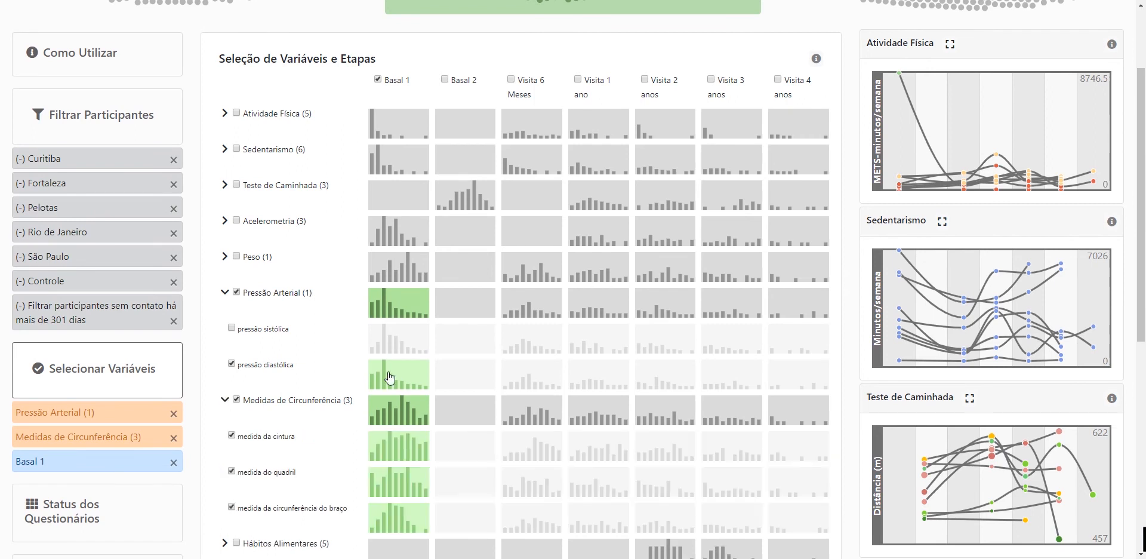
left_click(232, 471)
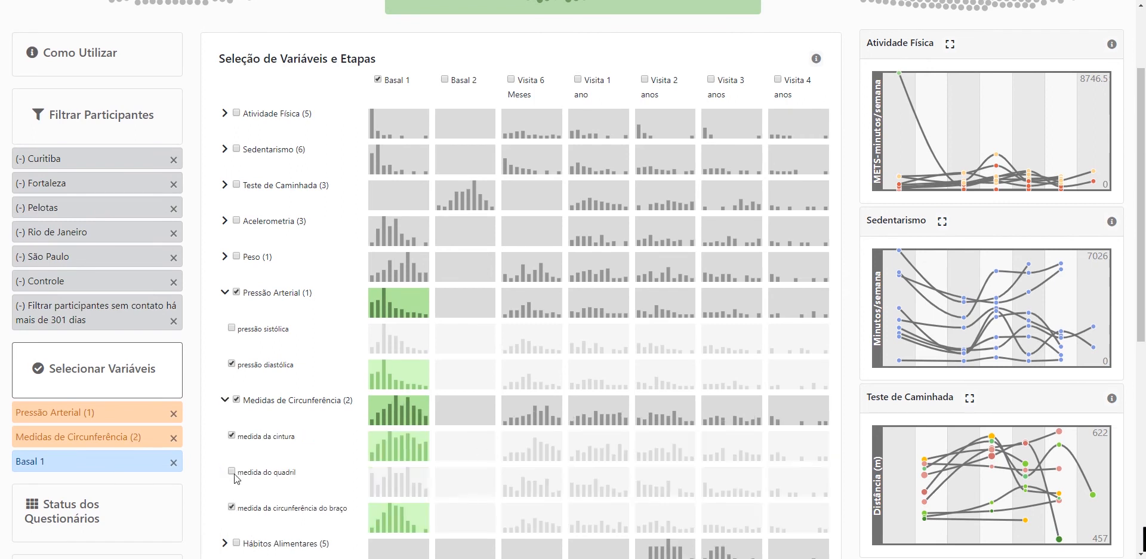
left_click(231, 506)
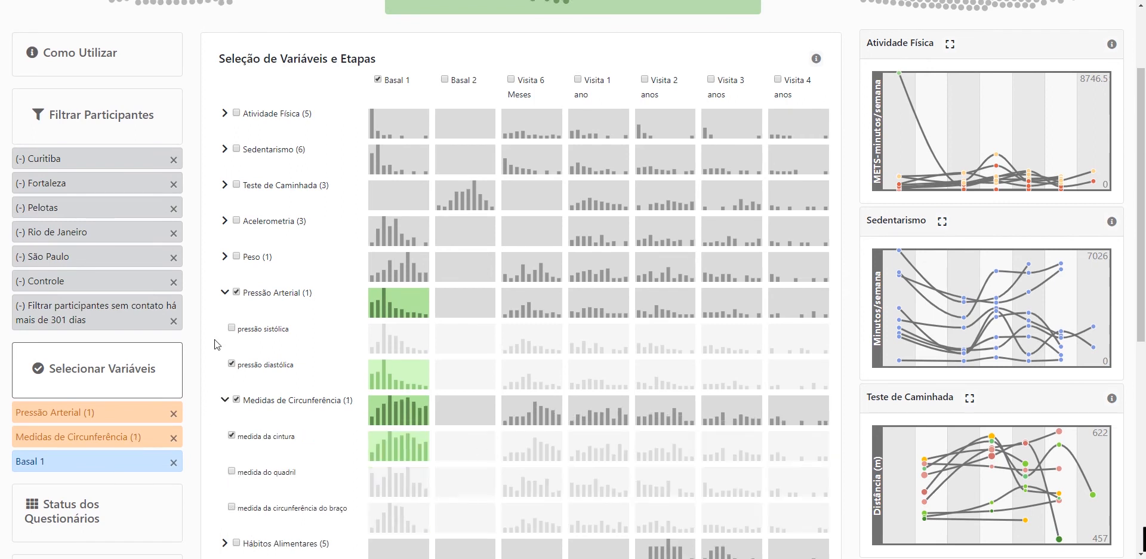
Add the Visita 6 Meses stage and the Peso variable to the analysis, and show the results.
left_click(511, 80)
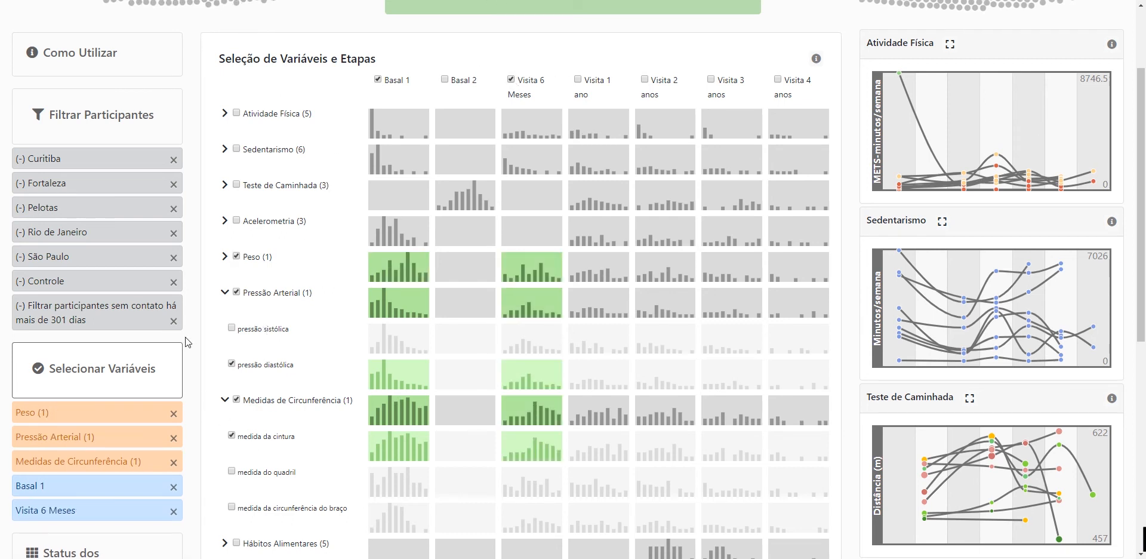
scroll(188, 341, "down", 1)
scroll(188, 342, "down", 3)
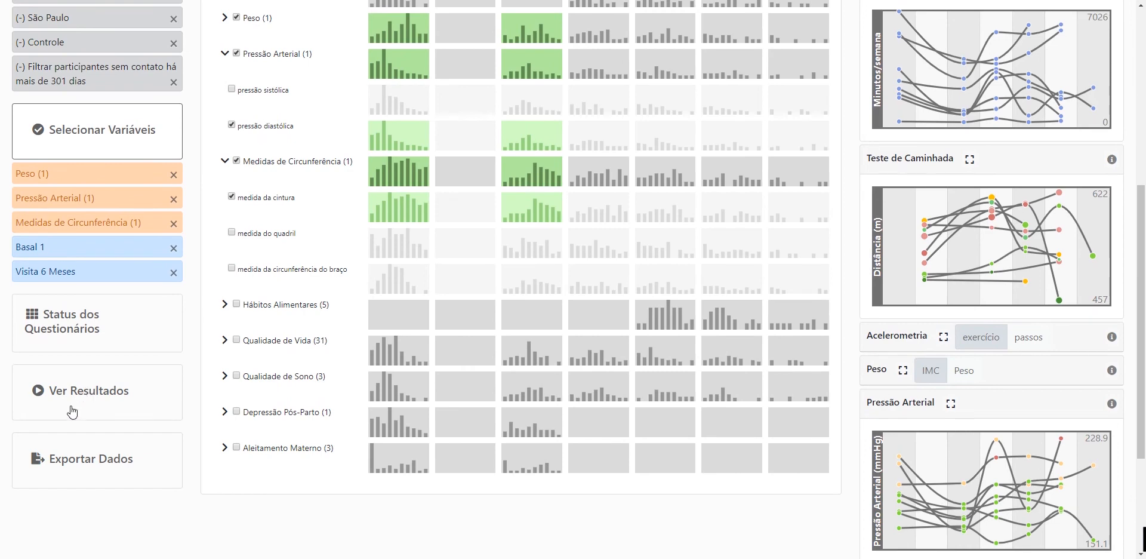
left_click(72, 391)
scroll(201, 351, "up", 6)
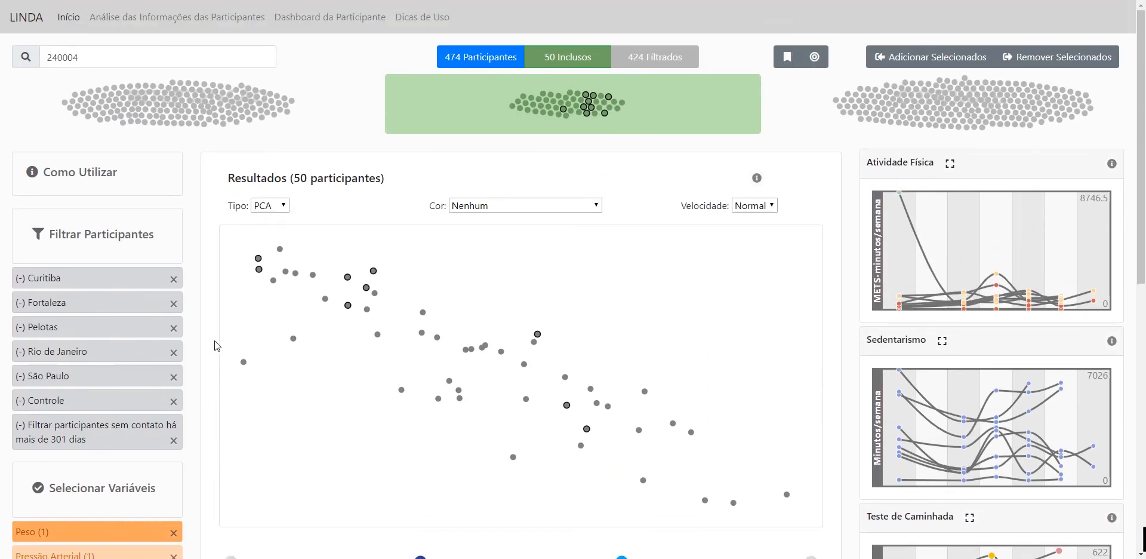
Examine the participants in the PCA scatter plot for Basal 1, along with the chosen variables and the stage timeline.
scroll(238, 415, "down", 1)
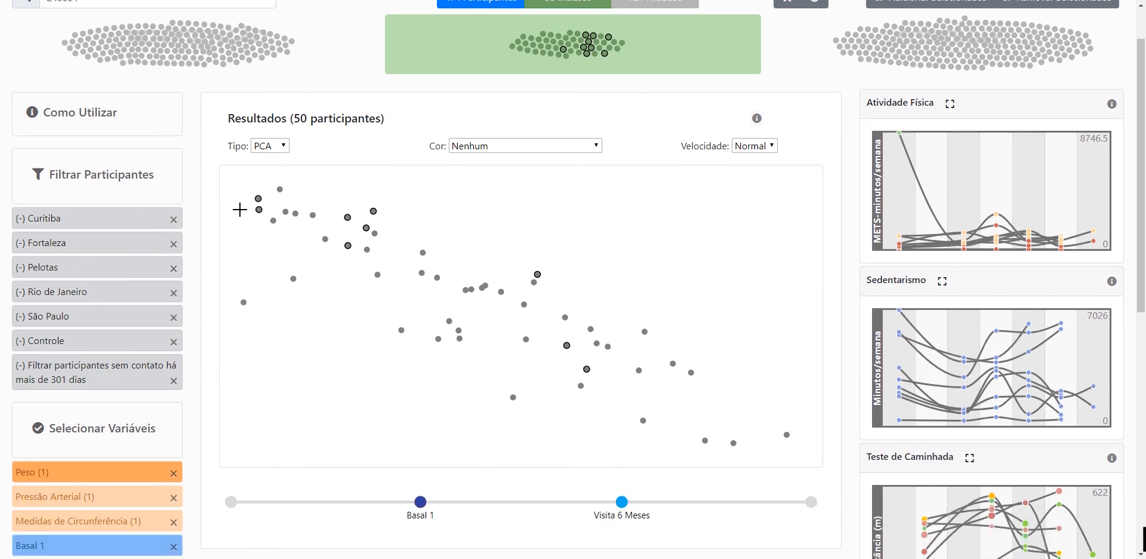
mouse_move(294, 280)
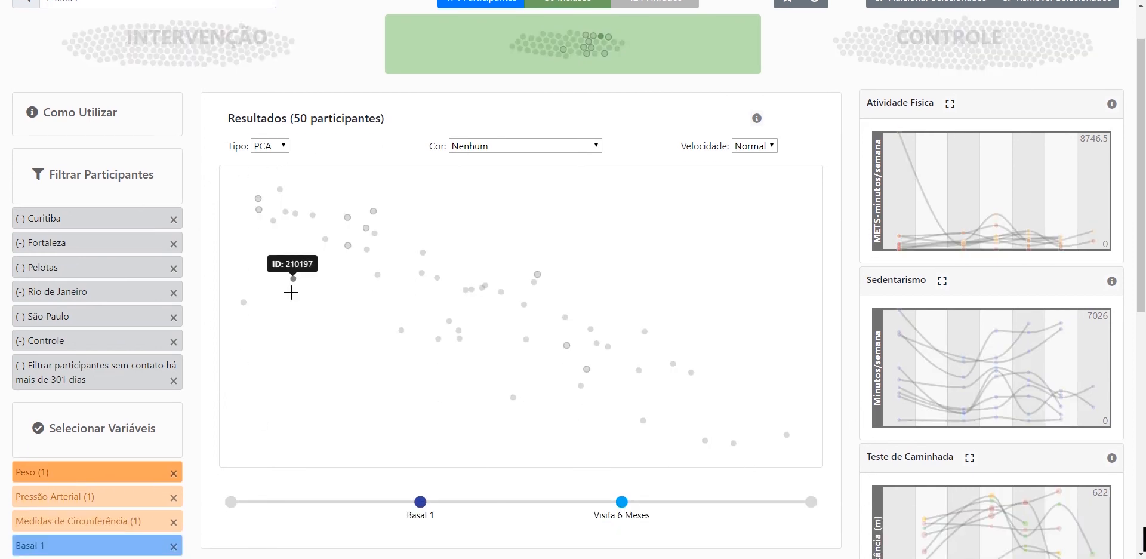
mouse_move(537, 275)
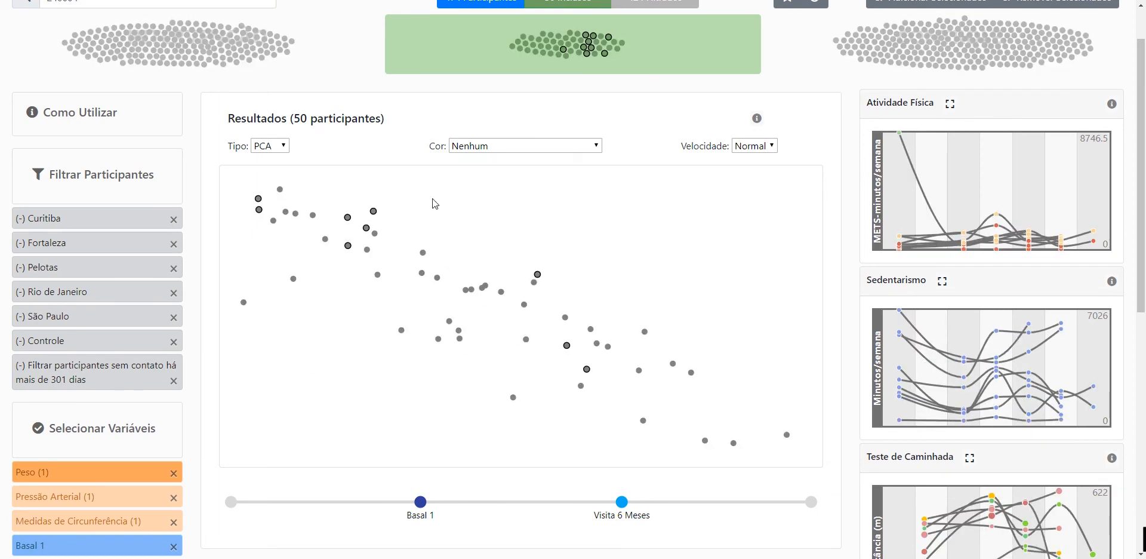
scroll(335, 374, "down", 2)
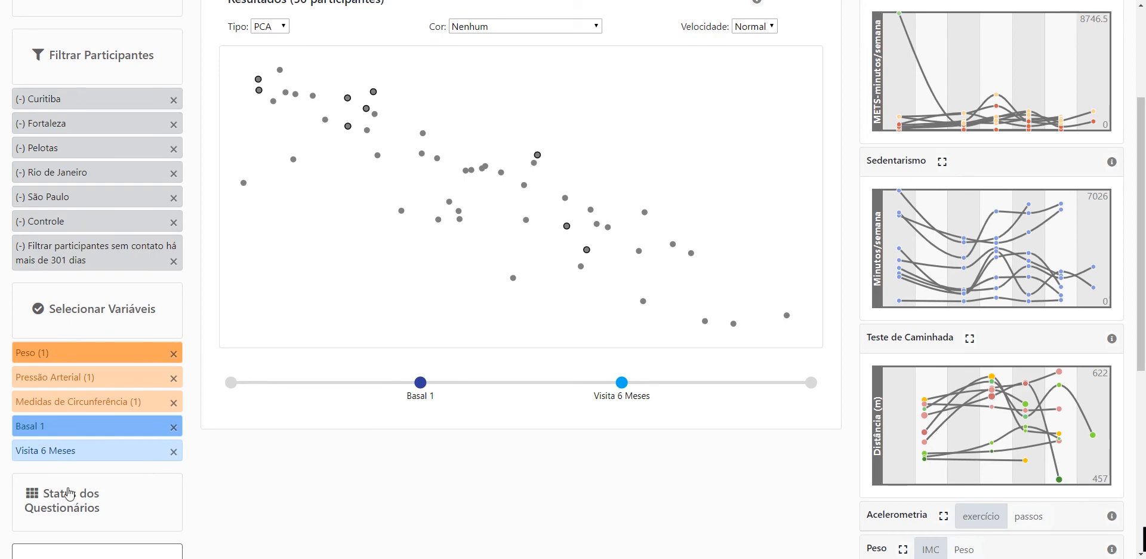
scroll(307, 445, "up", 2)
scroll(286, 427, "down", 1)
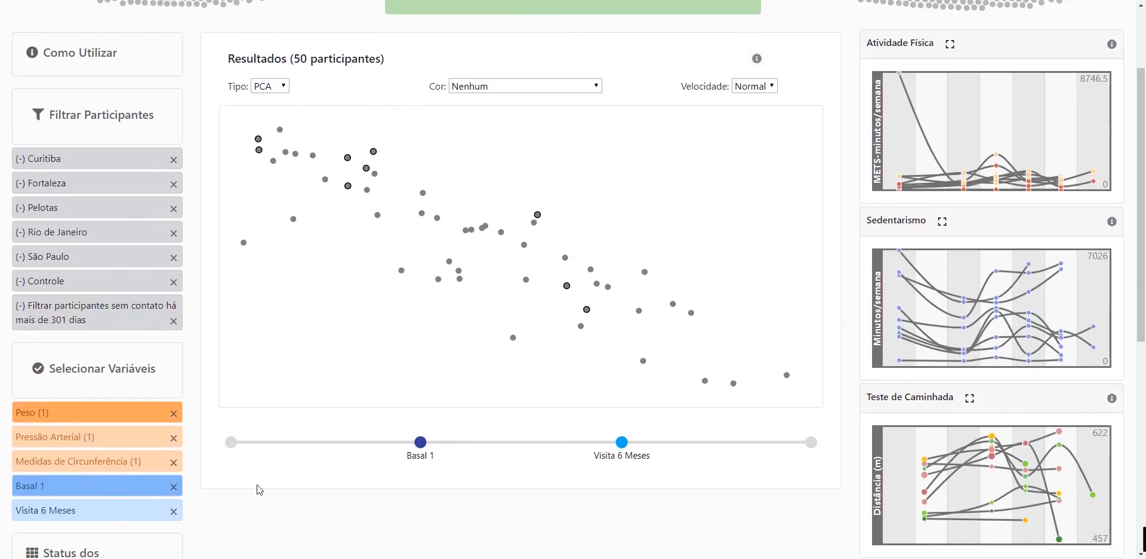
scroll(328, 447, "up", 1)
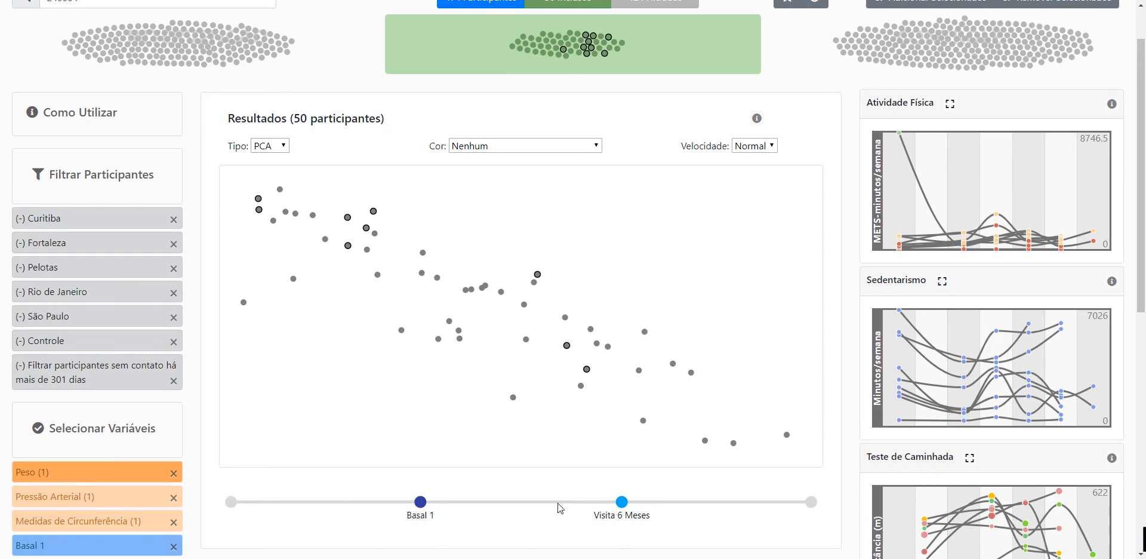
Switch the PCA plot to the Visita 6 Meses stage and colour its points by Contracepção.
left_click(622, 503)
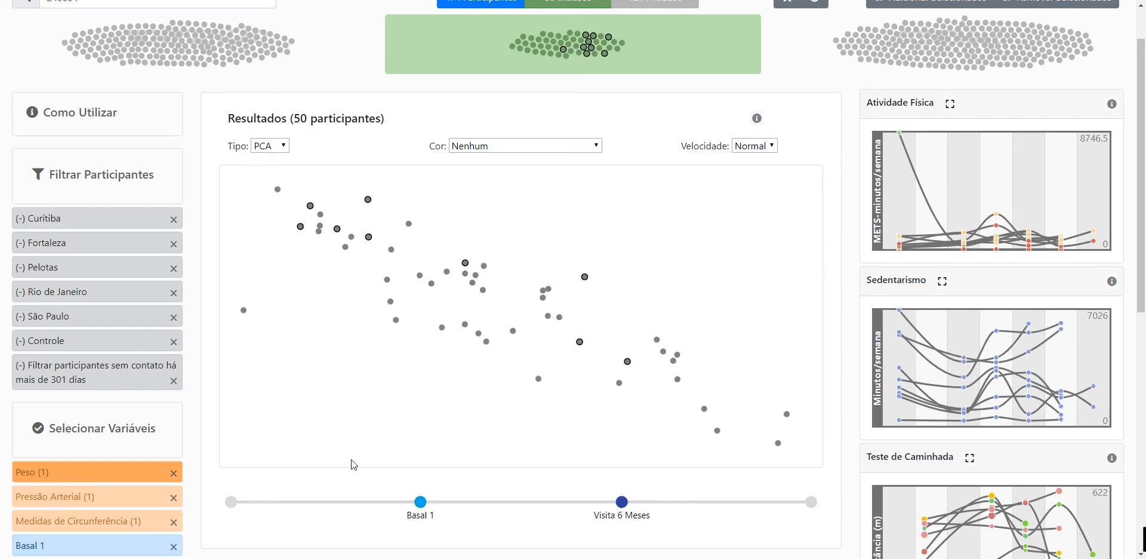
left_click(285, 151)
left_click(320, 156)
left_click(599, 146)
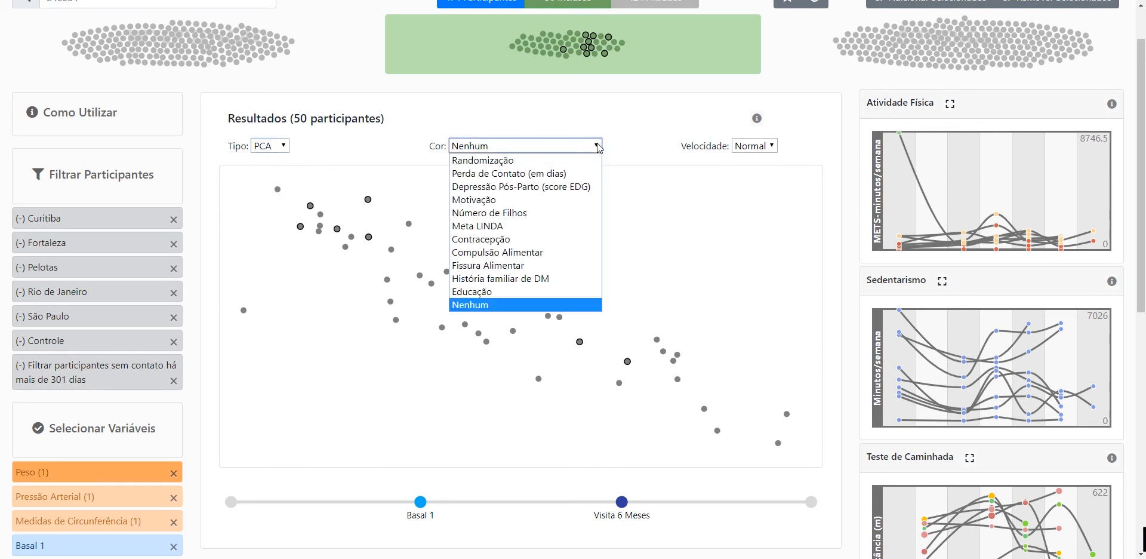
left_click(500, 238)
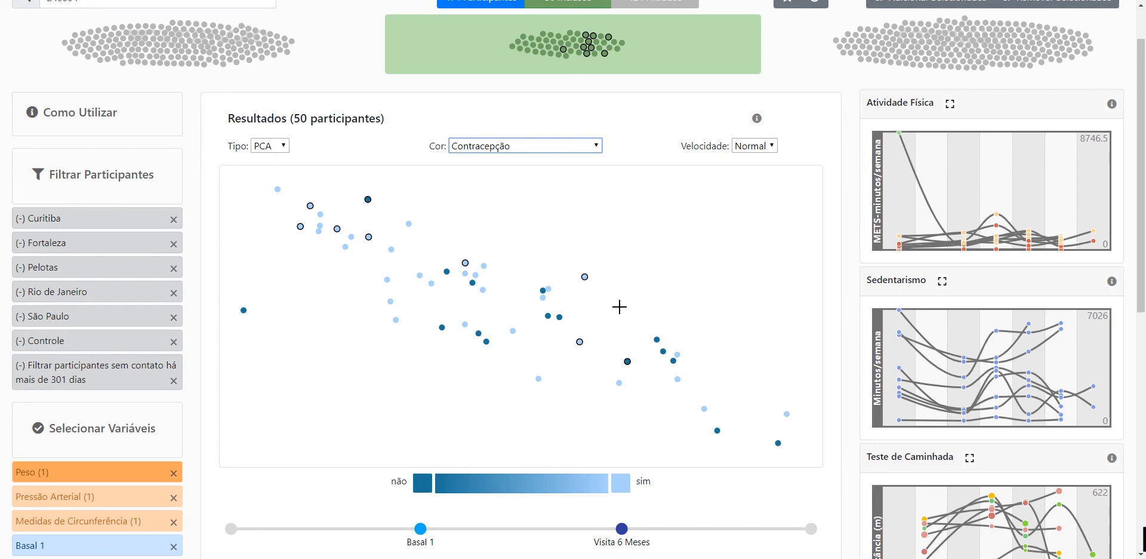
Change the colour for the Contracepção value "não" to green and save it.
left_click(422, 483)
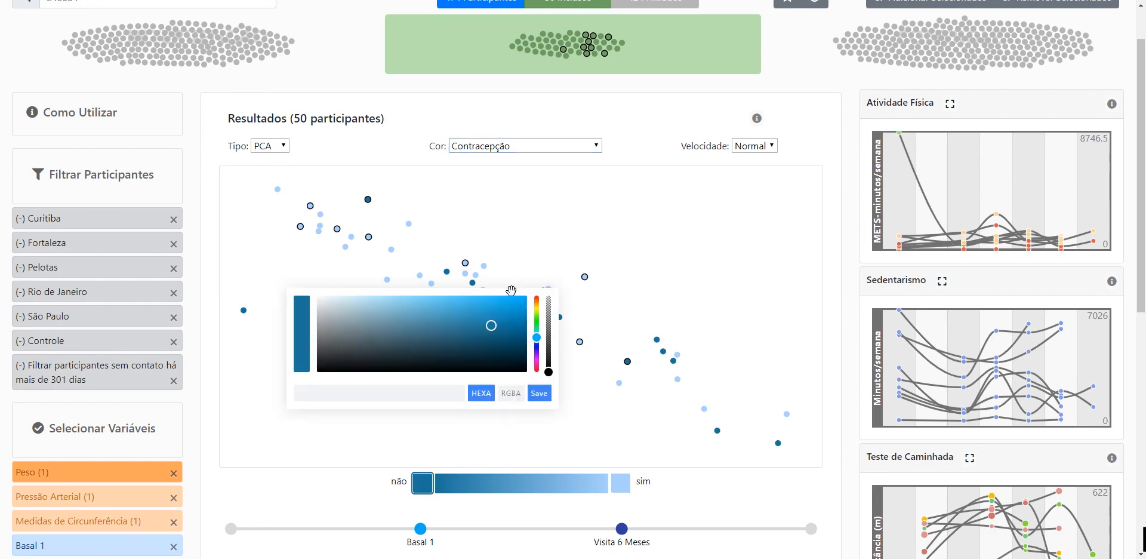
left_click_drag(538, 327, 537, 321)
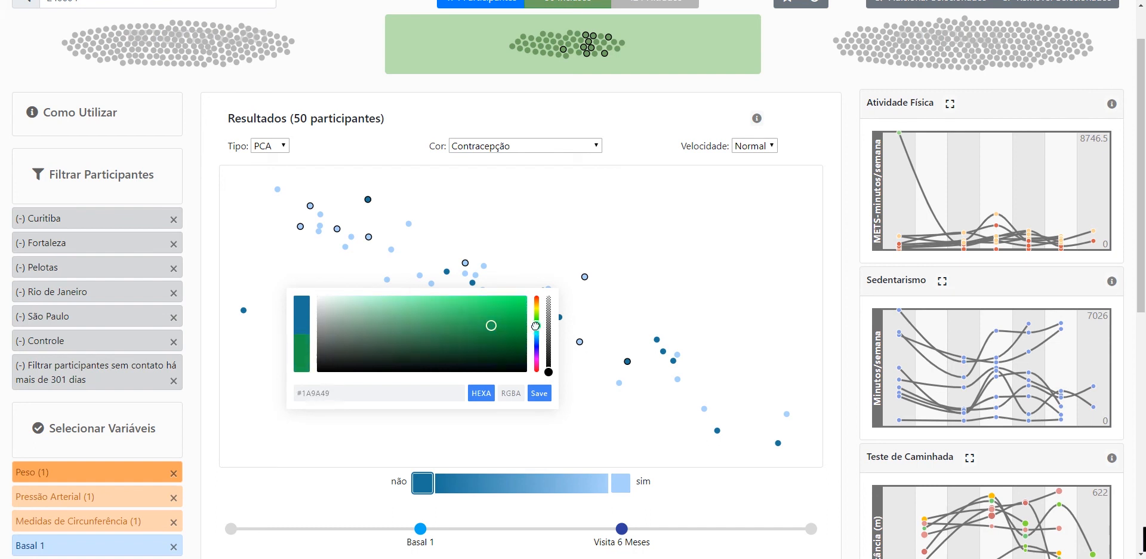
left_click(540, 393)
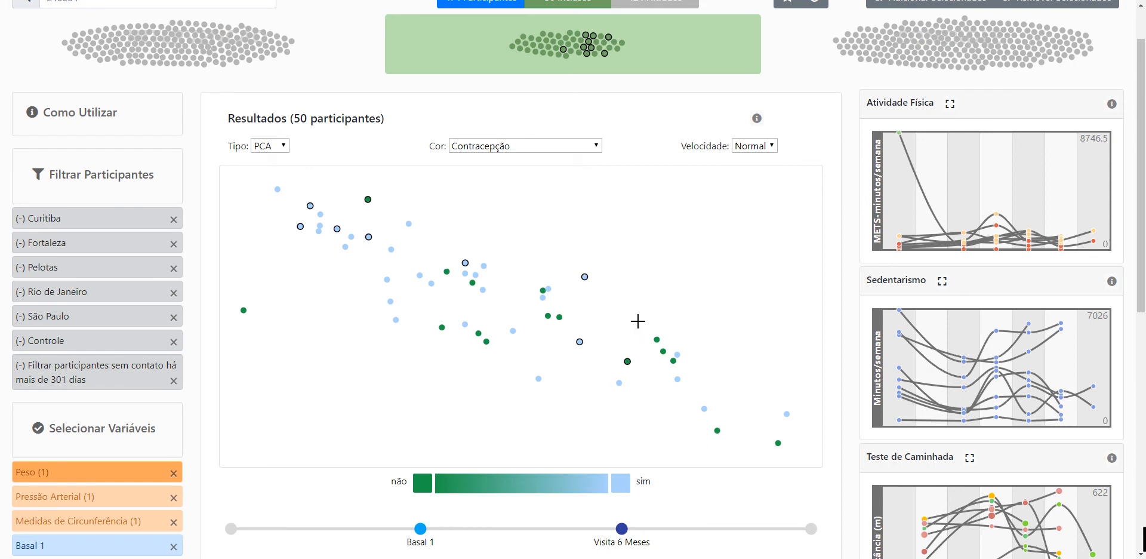
Select three neighbouring participants coloured as "não" one by one in the PCA plot.
left_click(657, 337)
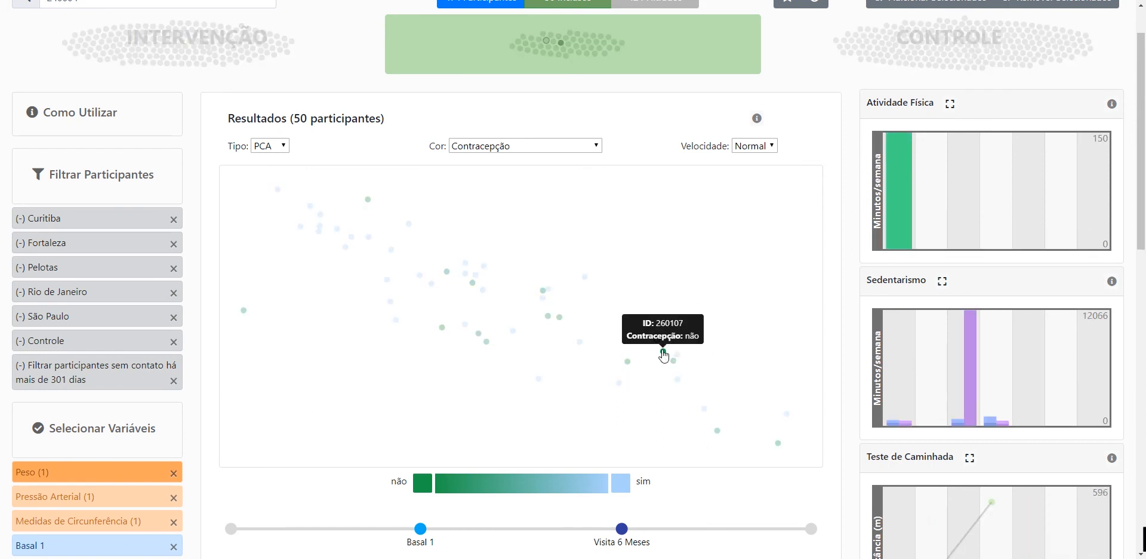
left_click(663, 351)
left_click(627, 361)
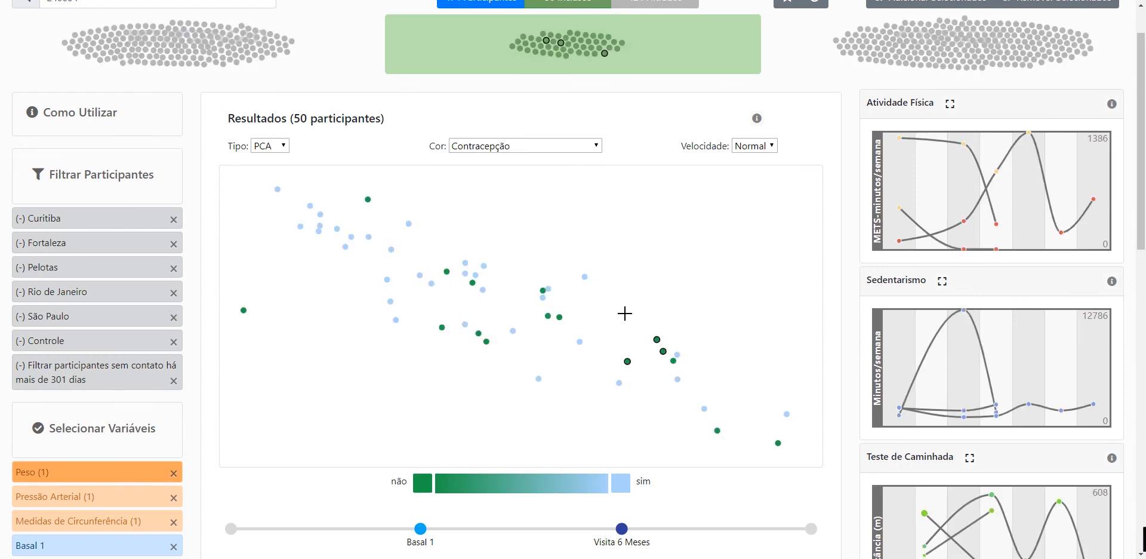
Area-select three separate participant clusters in turn in the PCA plot, ending with the two nearly overlapping "sim" points in the upper-left cluster.
left_click_drag(523, 265, 557, 302)
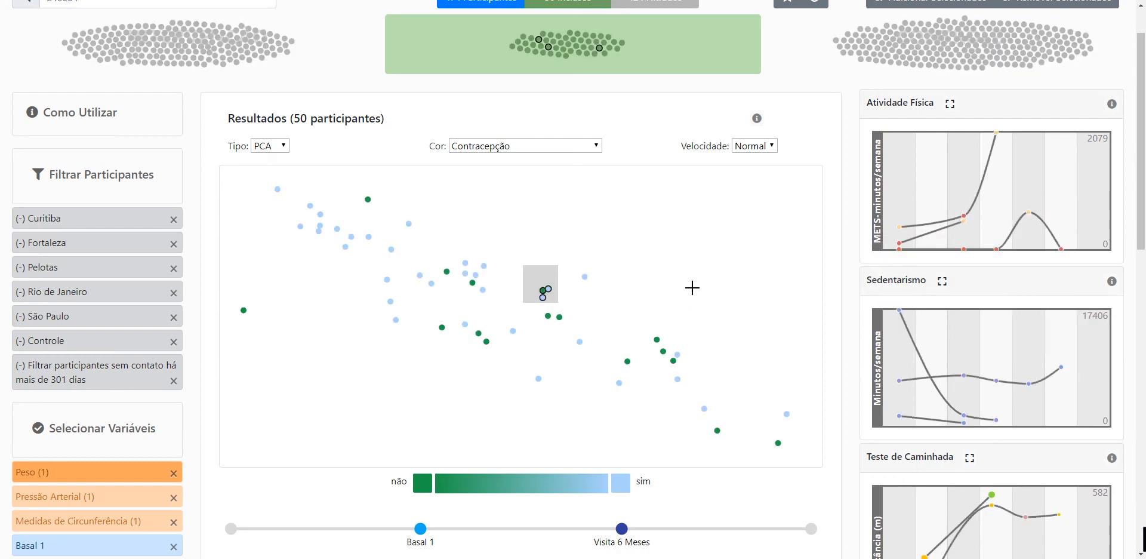
left_click_drag(642, 316, 689, 363)
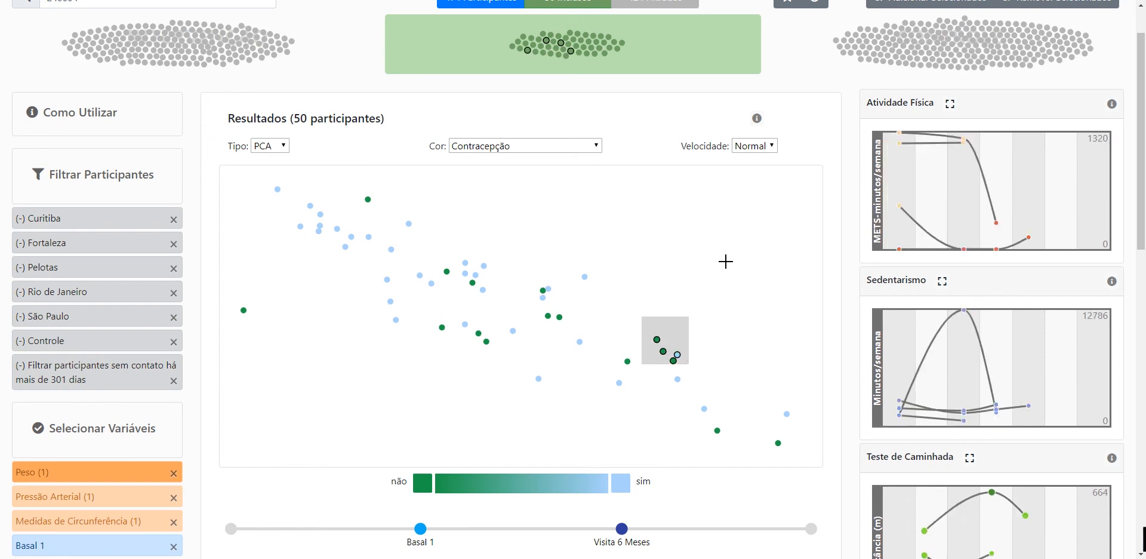
mouse_move(900, 136)
mouse_move(656, 345)
left_click_drag(306, 247, 326, 220)
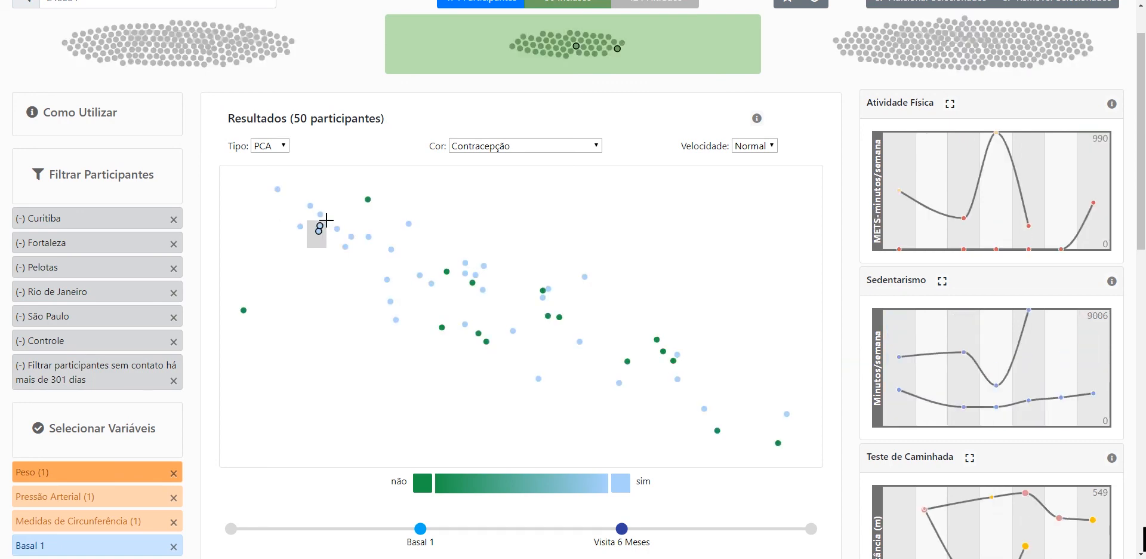
View the selected participants' Peso chart enlarged, and close it.
scroll(807, 343, "down", 6)
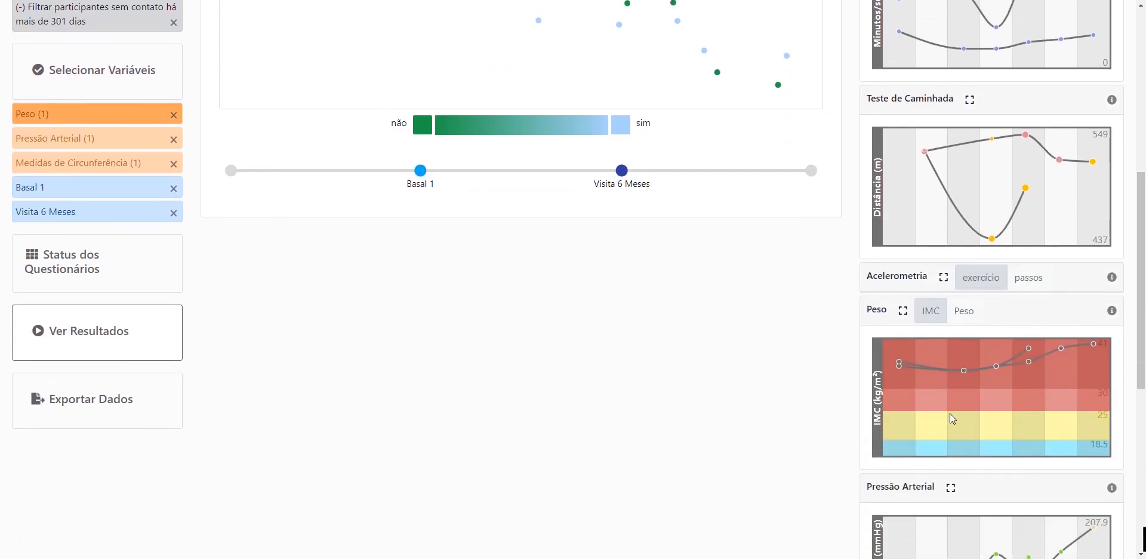
left_click(903, 310)
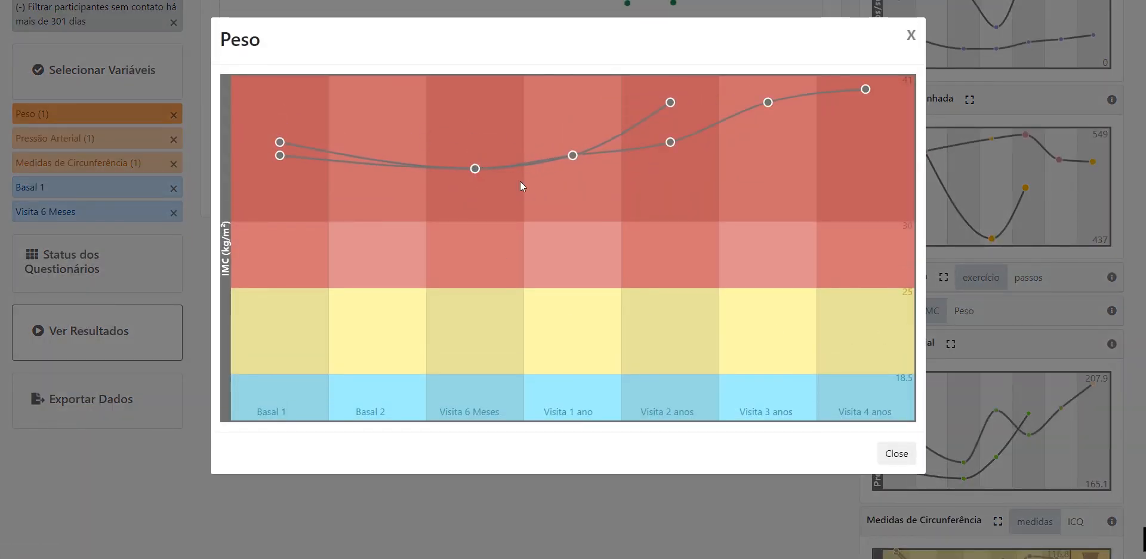
left_click(911, 36)
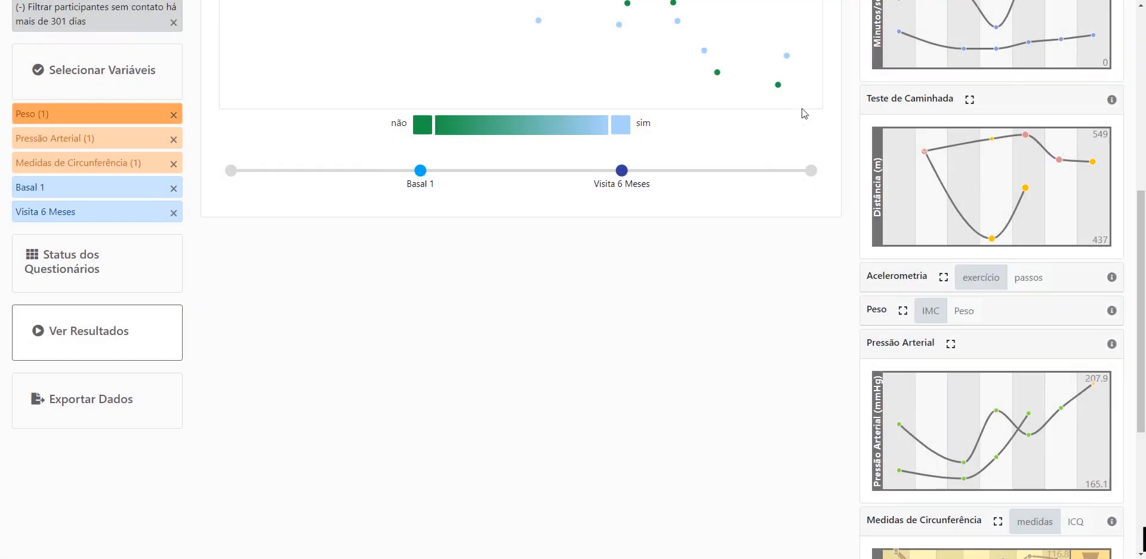
Collapse the Atividade Física and Sedentarismo charts.
scroll(768, 312, "up", 5)
left_click(990, 48)
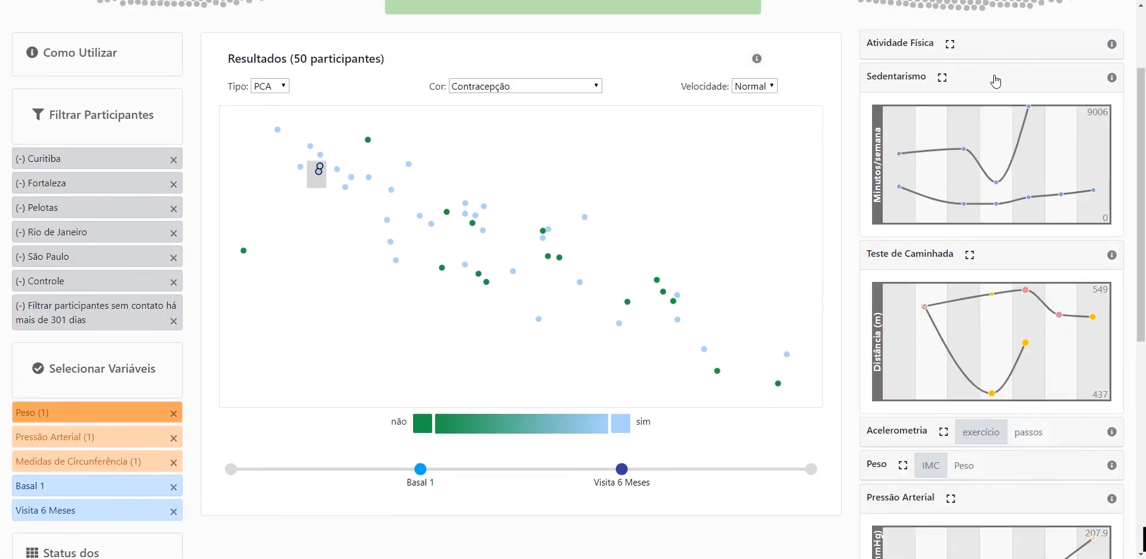
left_click(992, 77)
Open the dashboard of the participant with the highest point in the Teste de Caminhada chart and examine the Peso timeline.
scroll(739, 238, "up", 2)
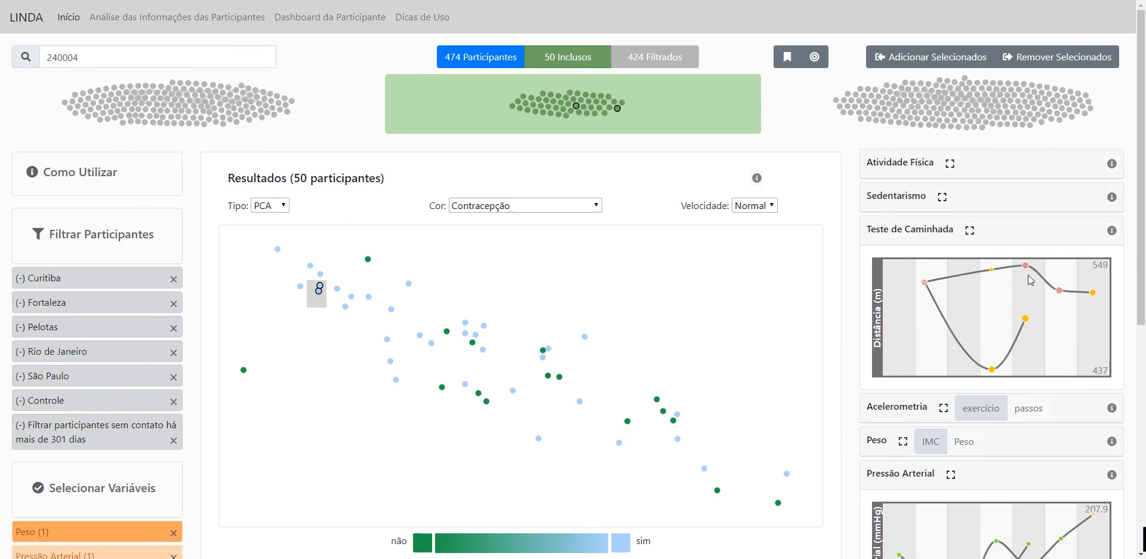
mouse_move(1025, 270)
left_click(1024, 267)
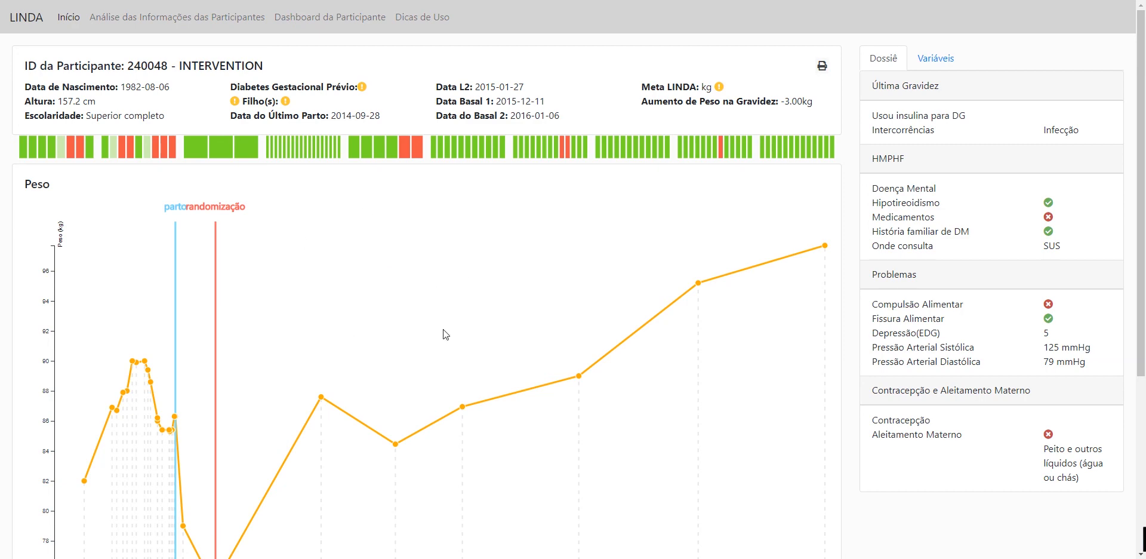
scroll(502, 345, "down", 2)
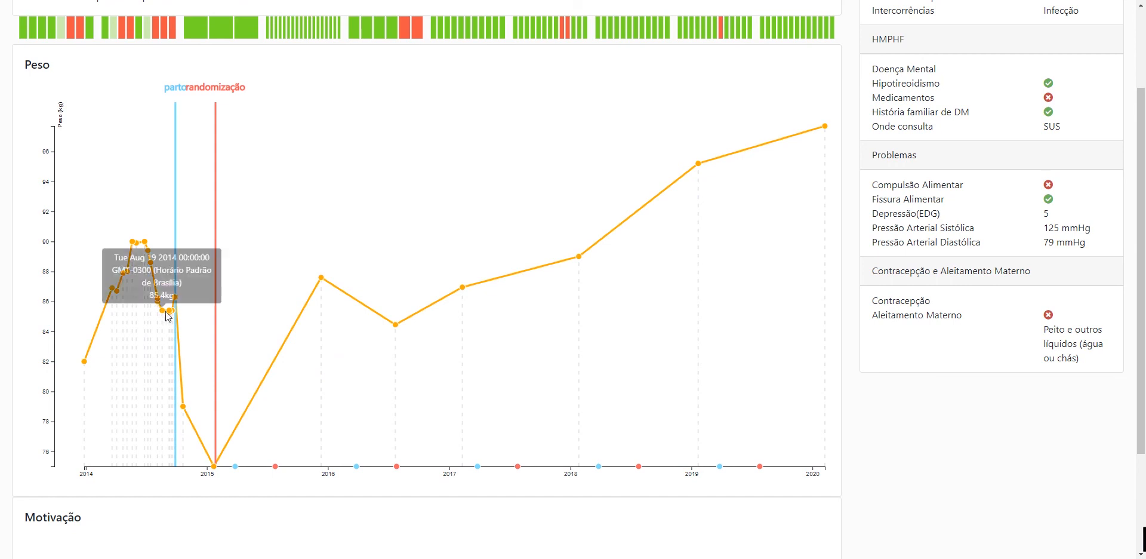
scroll(205, 429, "up", 1)
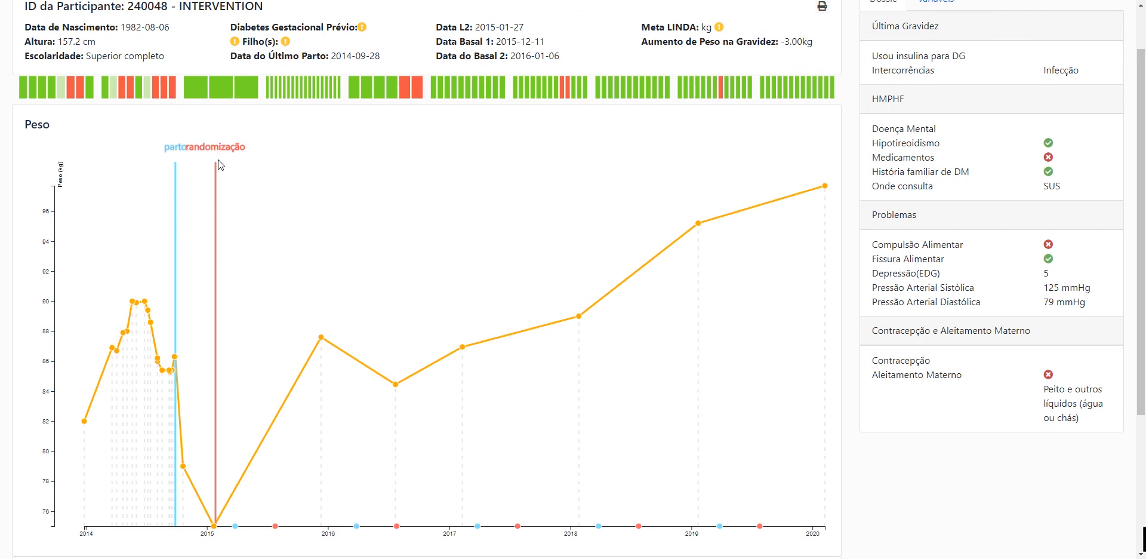
scroll(298, 339, "up", 1)
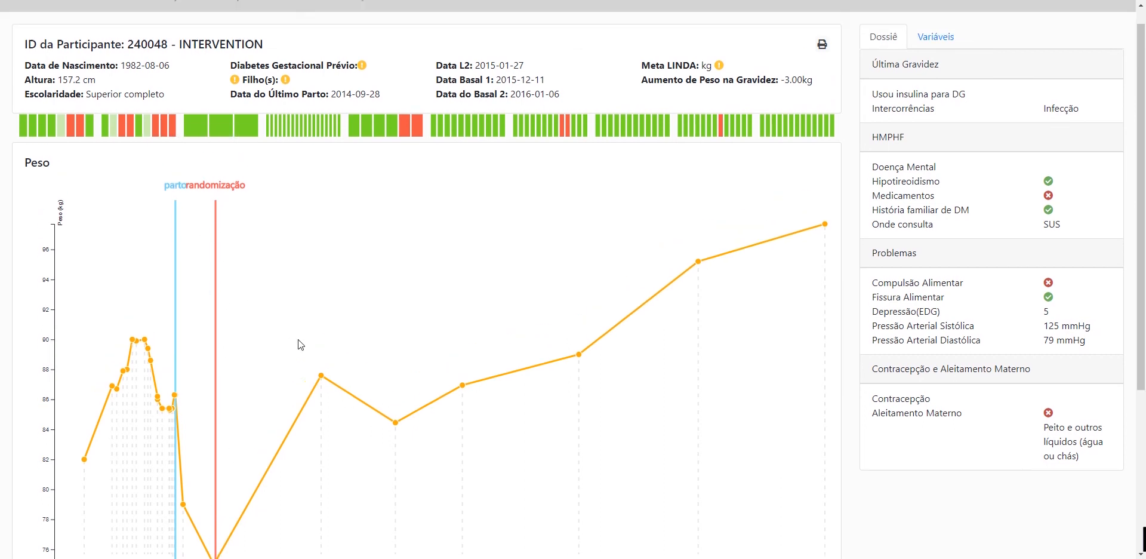
Show the participant's Variáveis charts and look through them.
left_click(937, 59)
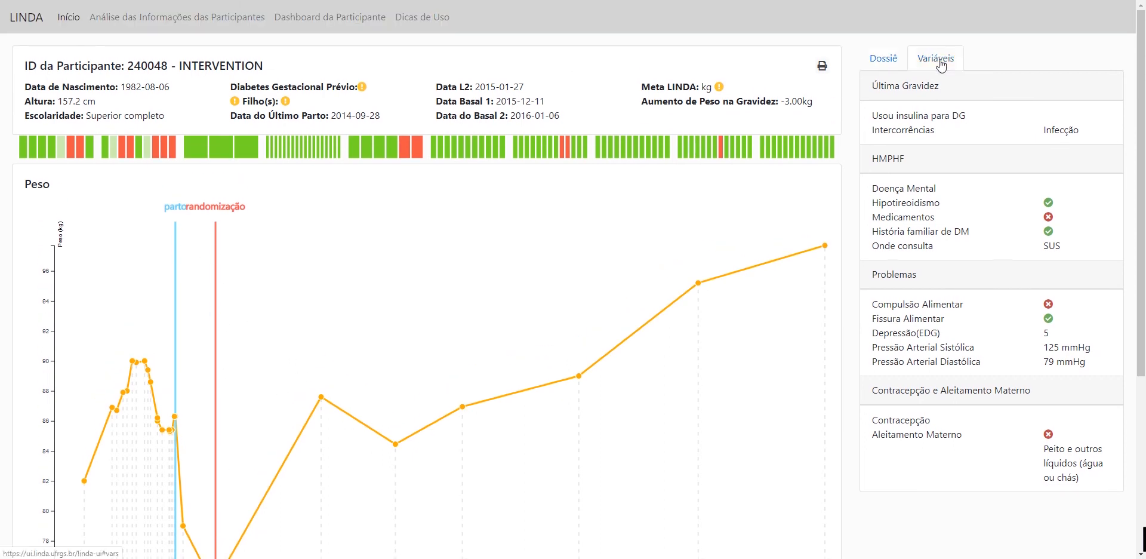
scroll(967, 185, "down", 5)
scroll(935, 150, "down", 17)
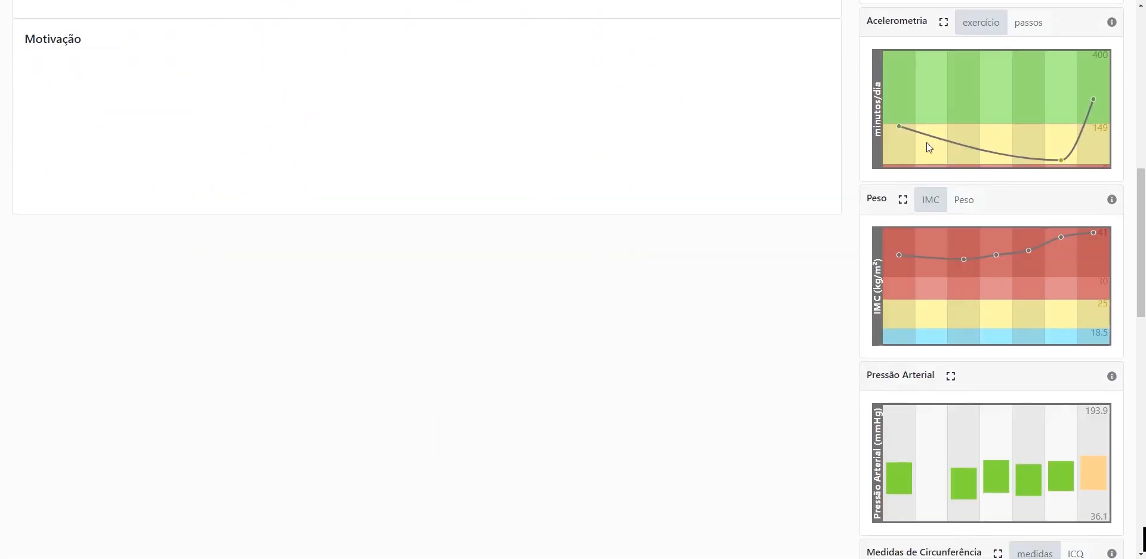
scroll(804, 358, "up", 6)
scroll(803, 356, "up", 15)
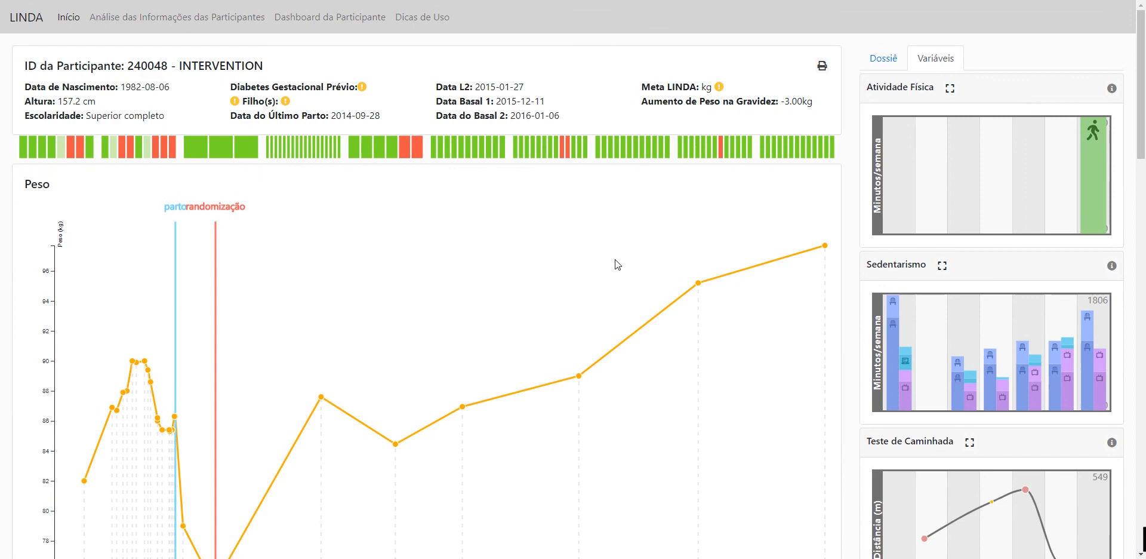
Open the printable version of the participant's dashboard and review its charts.
left_click(821, 67)
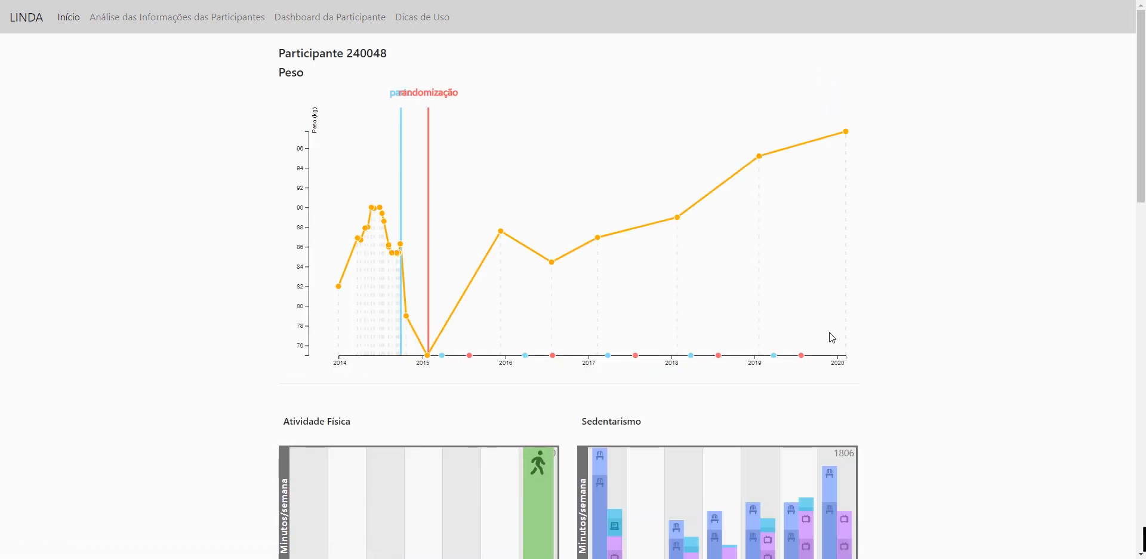
scroll(216, 205, "down", 4)
scroll(175, 346, "down", 6)
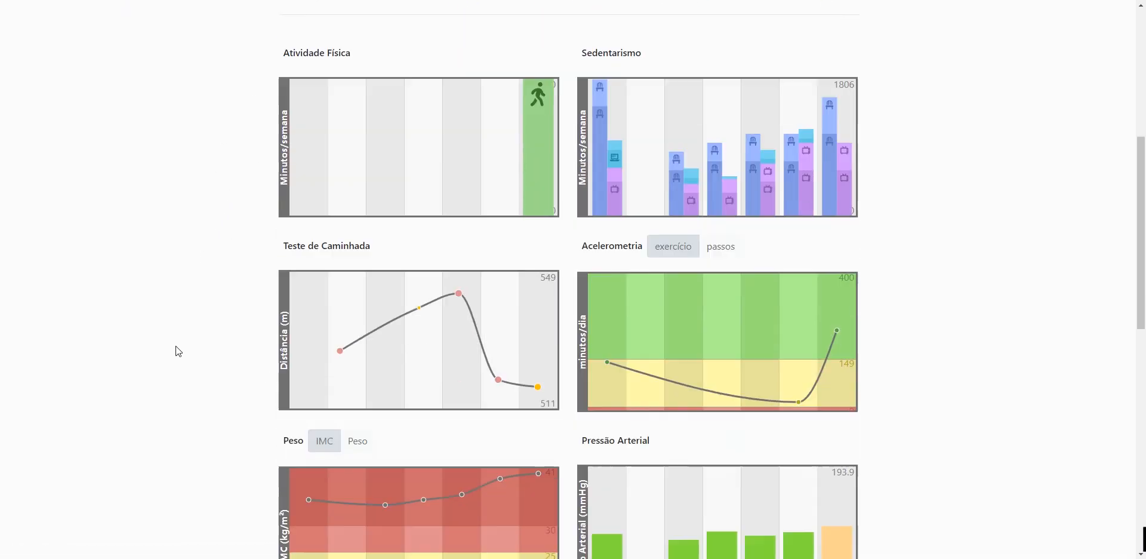